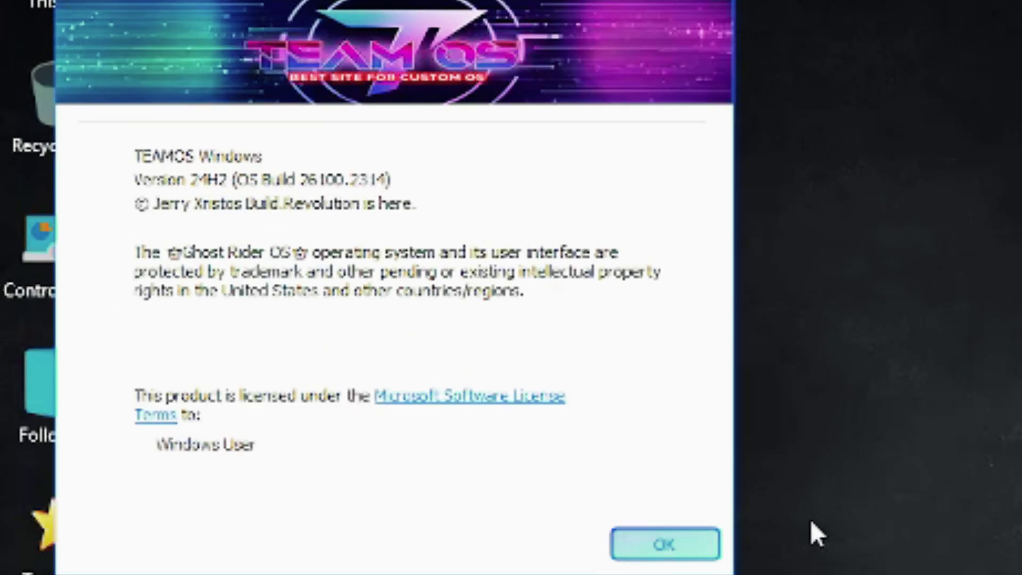
- Close the Windows version information and review the CPU and memory performance in Task Manager
click(667, 543)
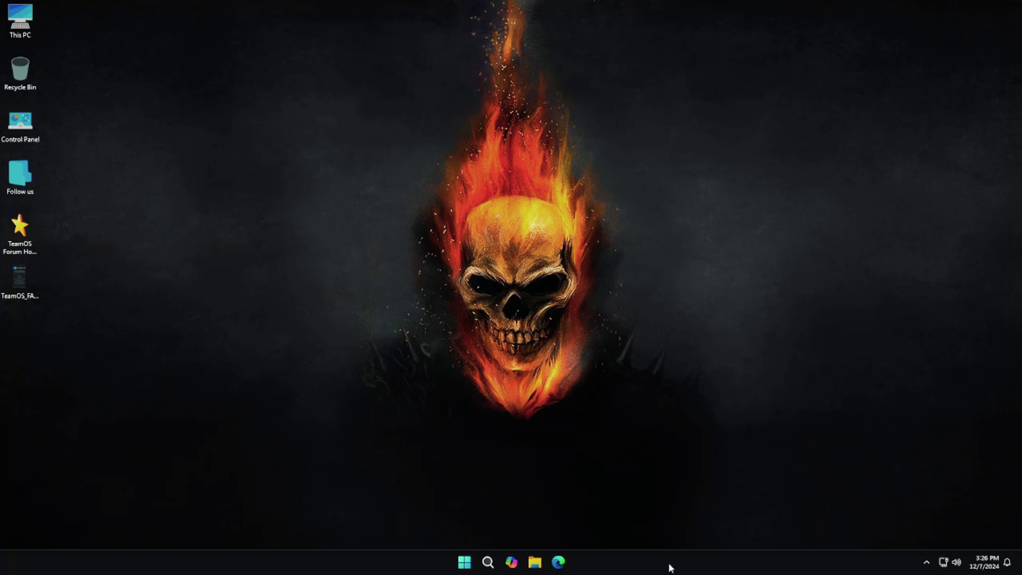
right_click(670, 568)
click(696, 520)
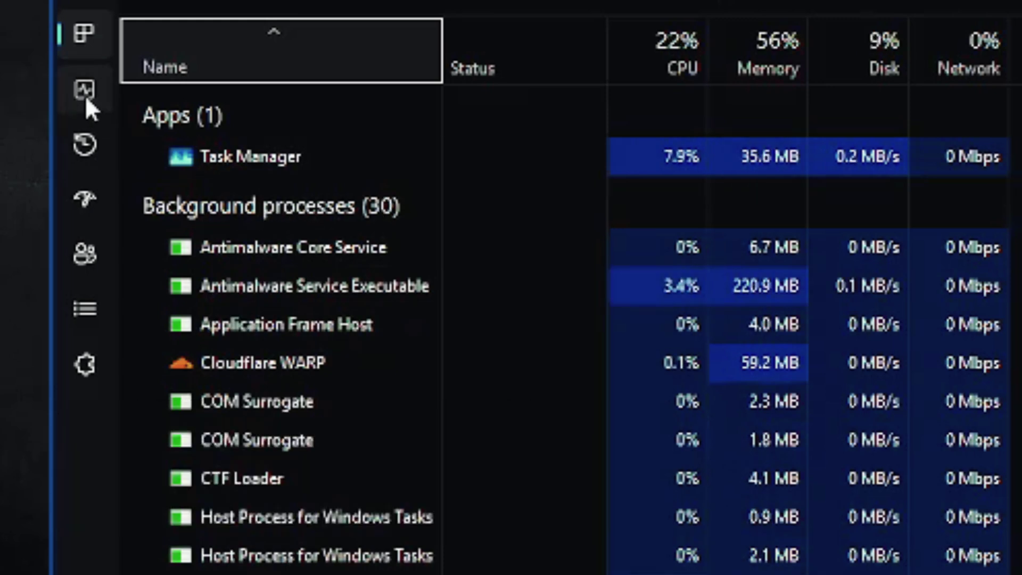
click(85, 93)
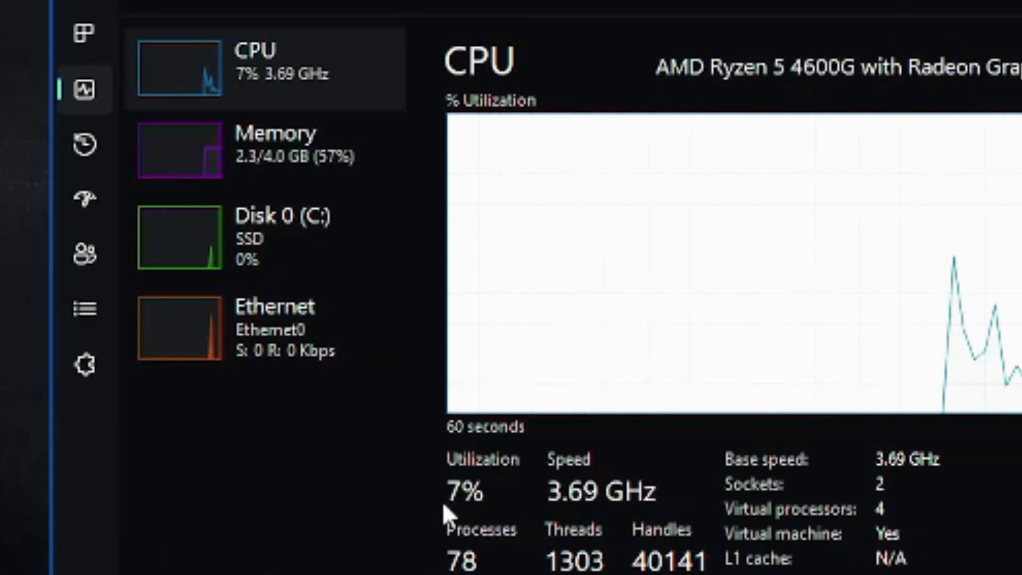
click(244, 182)
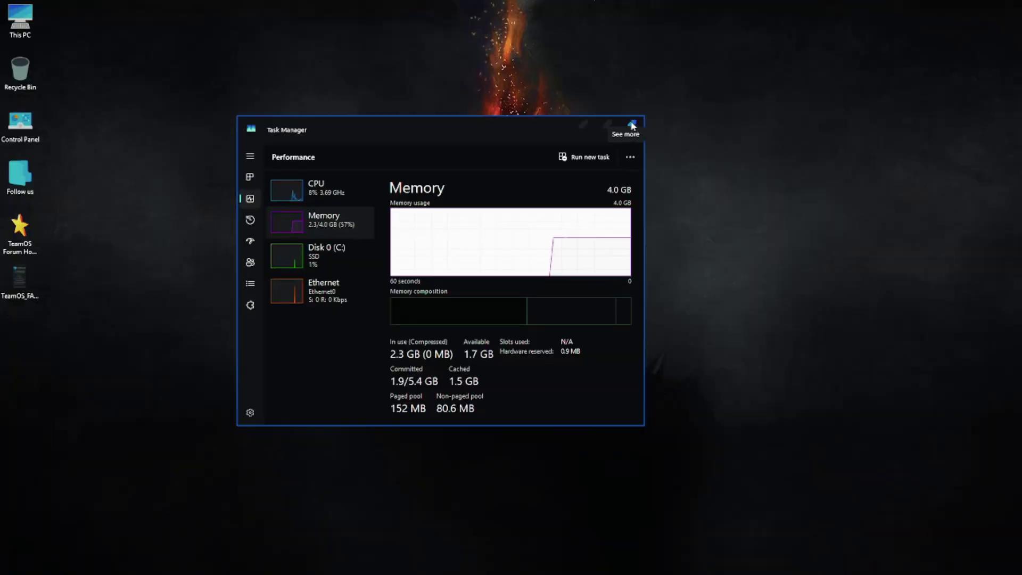
click(635, 124)
- Check the used and free space of Local Disk (C:) in its properties from File Explorer
click(534, 561)
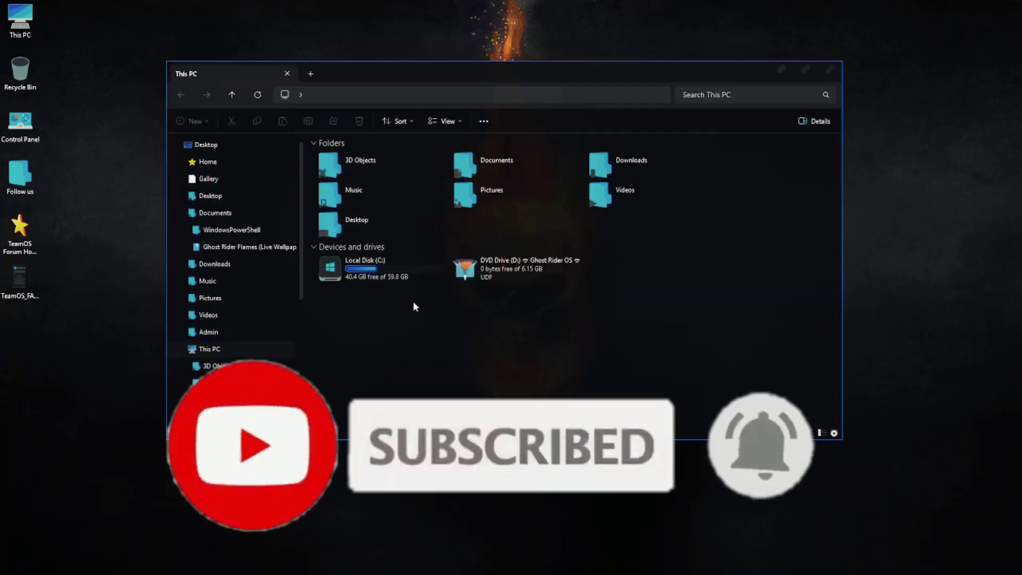
click(377, 275)
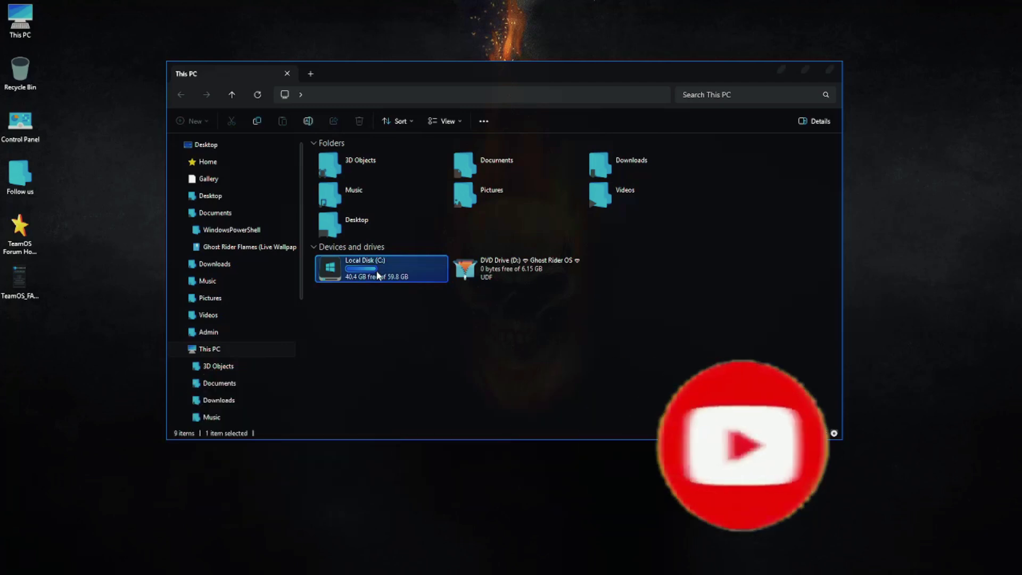
right_click(377, 274)
click(408, 504)
drag(571, 257, 877, 90)
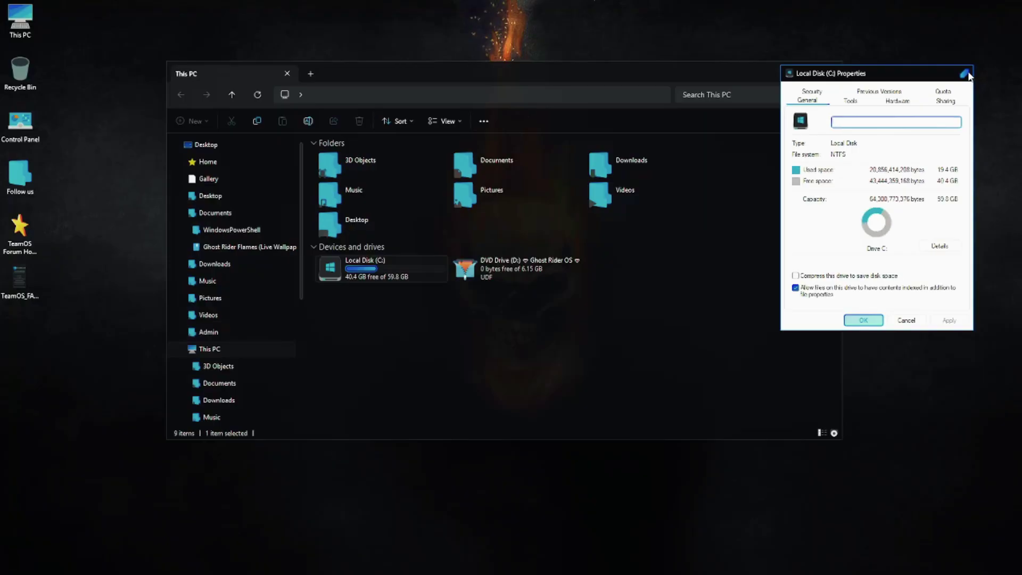
key(Escape)
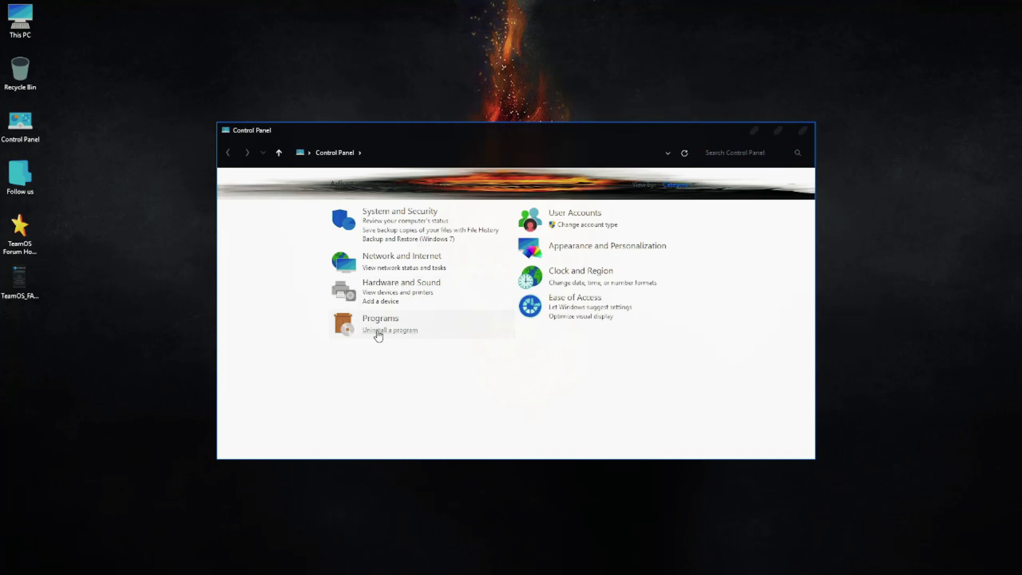
- Examine the installed programs in Control Panel's Programs and Features, from 7-Zip through the Visual C++ runtimes to the end of the list
click(378, 333)
drag(503, 130, 505, 45)
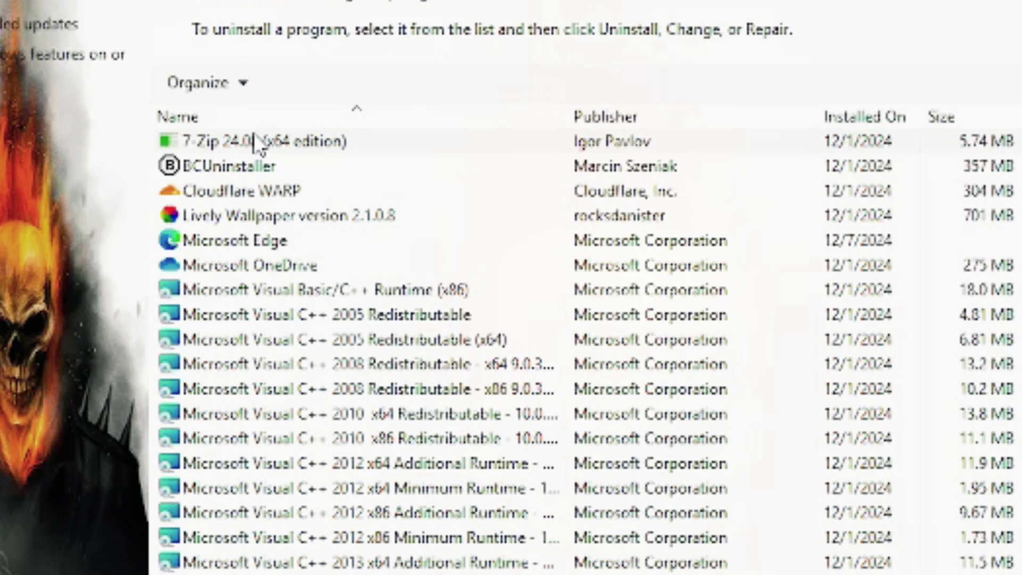
click(329, 145)
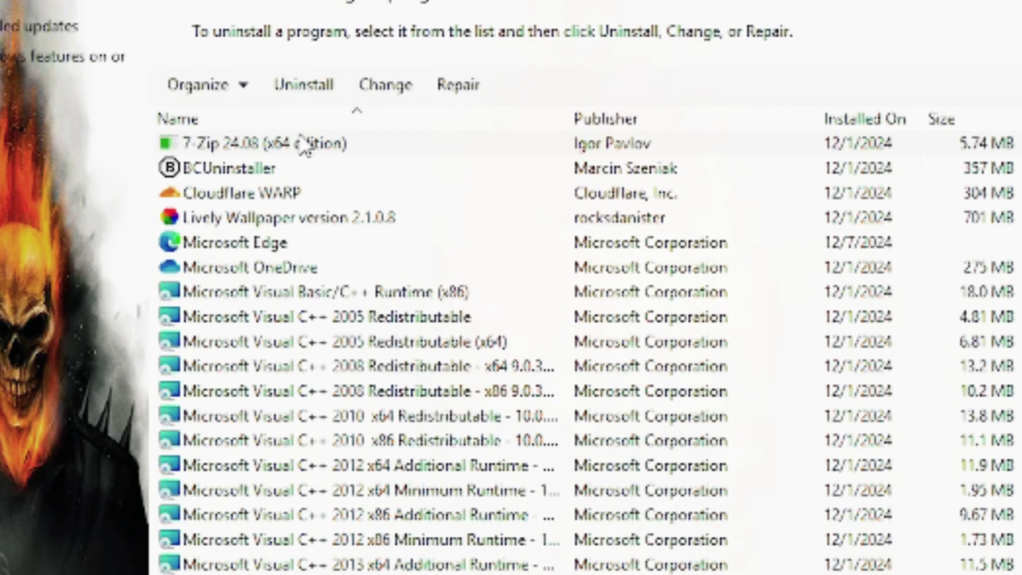
click(240, 166)
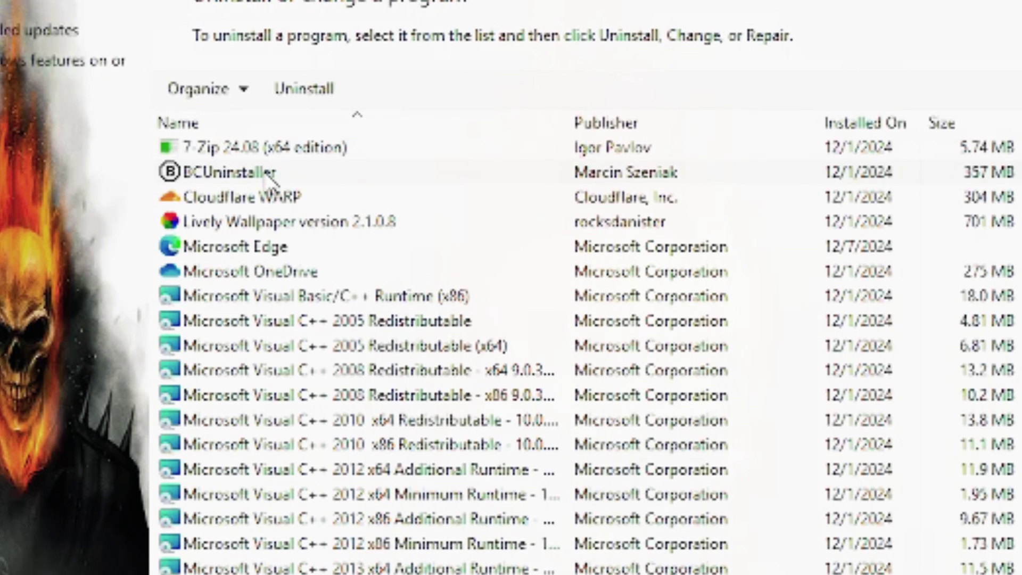
click(279, 198)
click(273, 225)
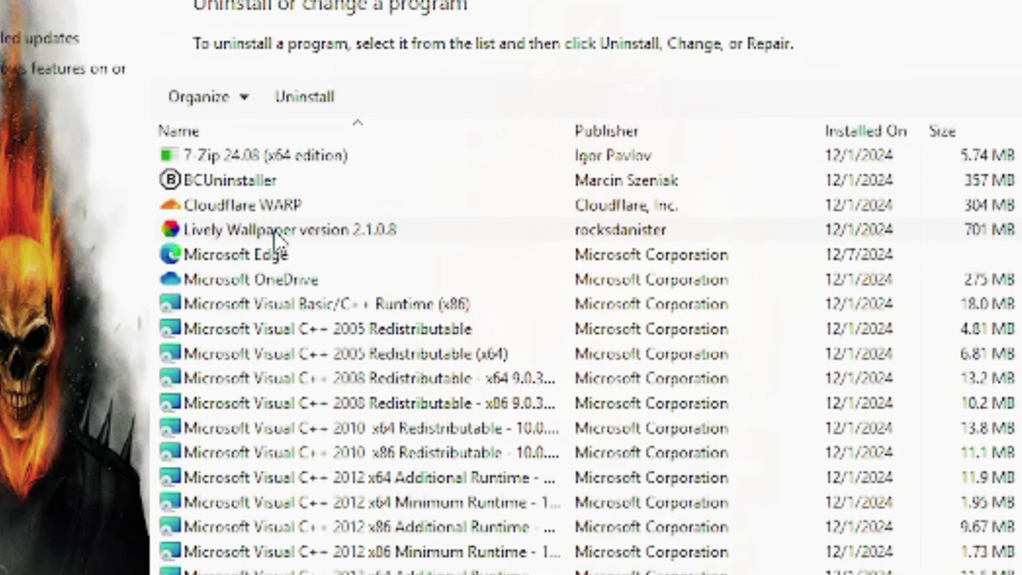
click(240, 252)
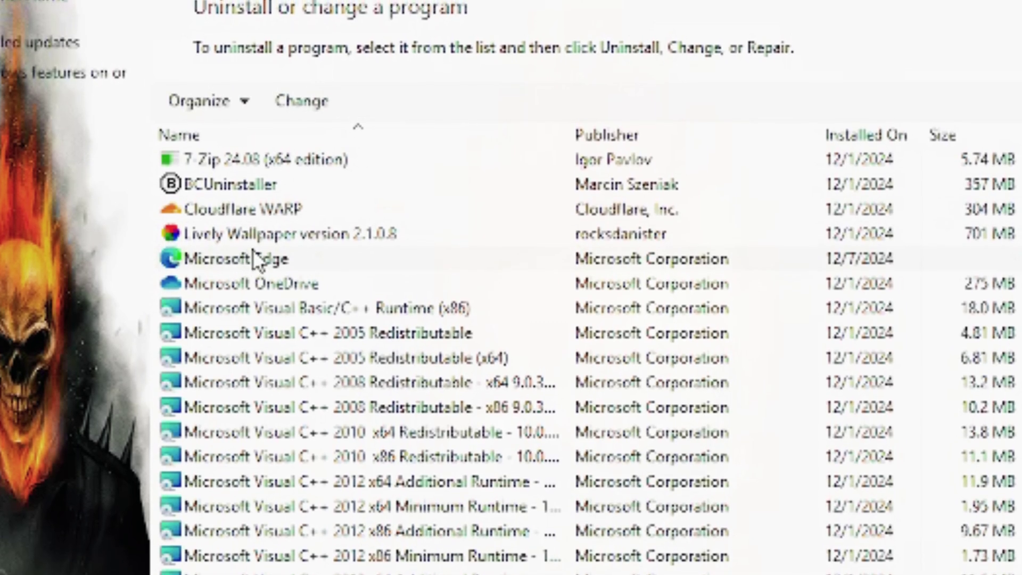
click(249, 282)
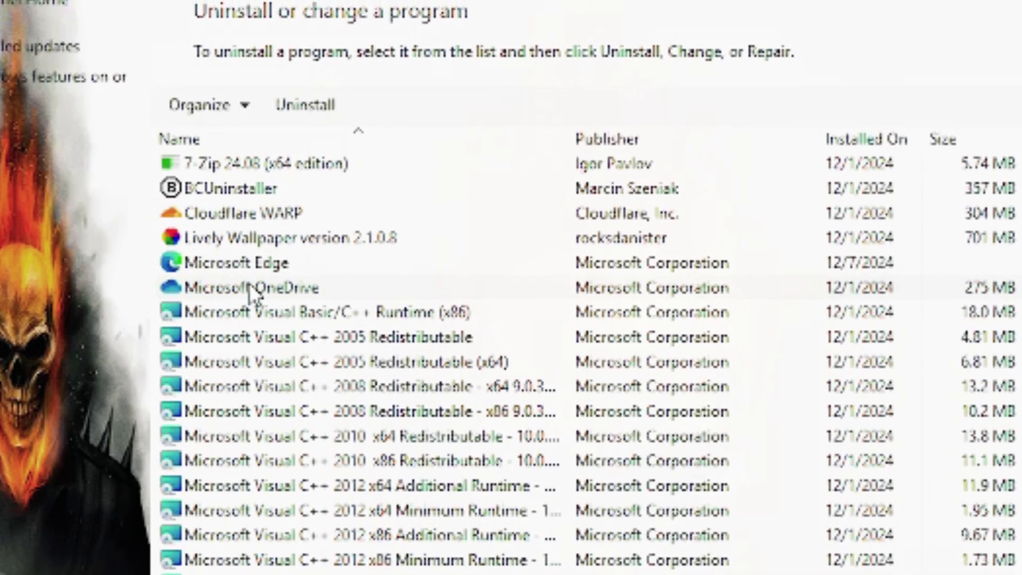
click(292, 315)
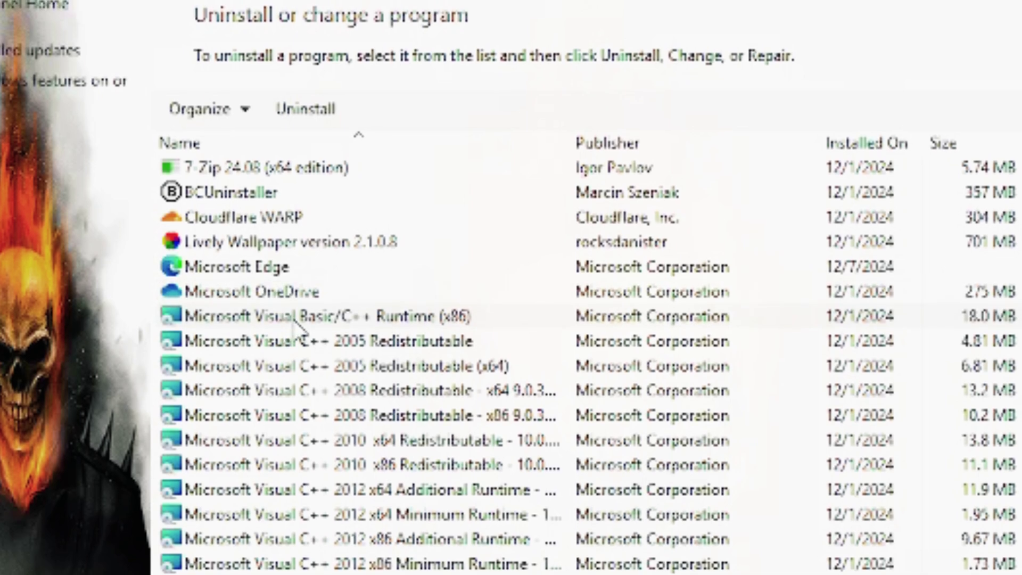
click(269, 341)
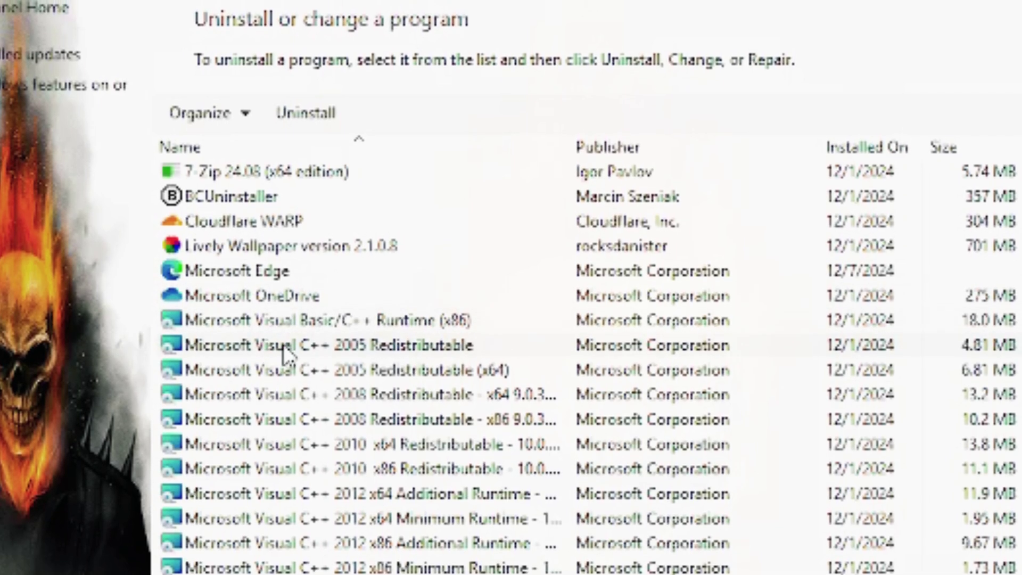
scroll(283, 344, down, 4)
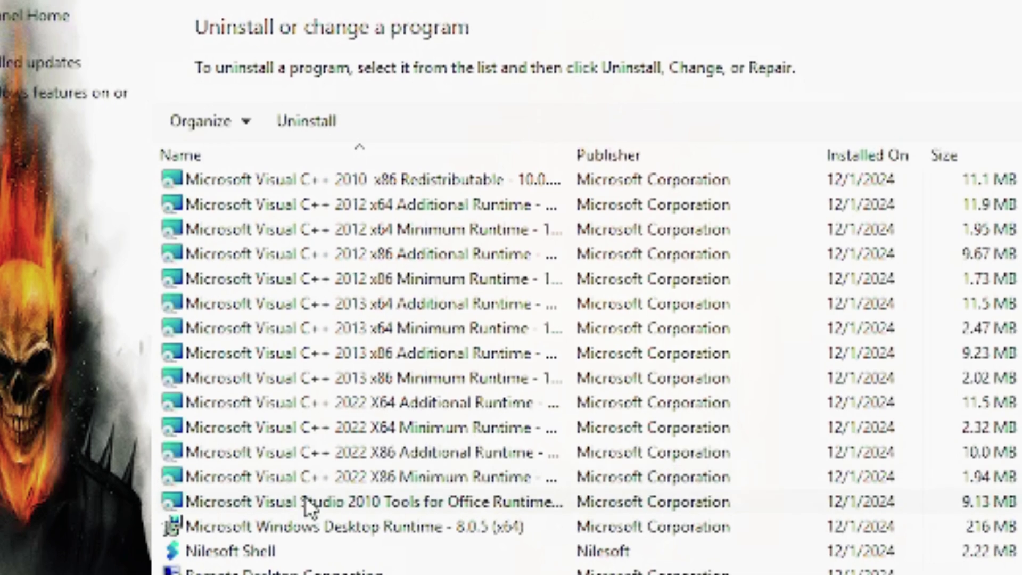
scroll(298, 503, down, 1)
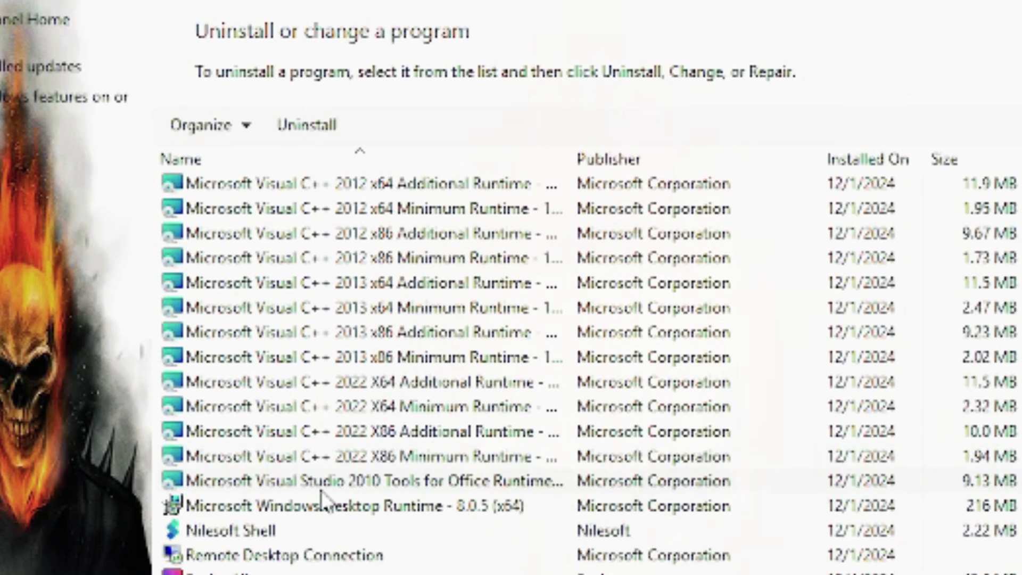
click(319, 503)
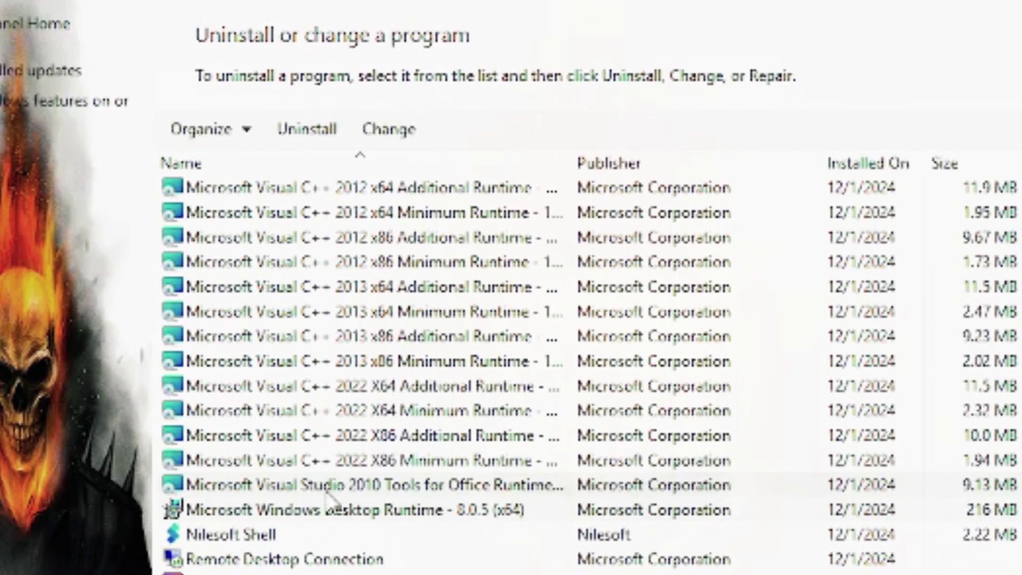
click(222, 534)
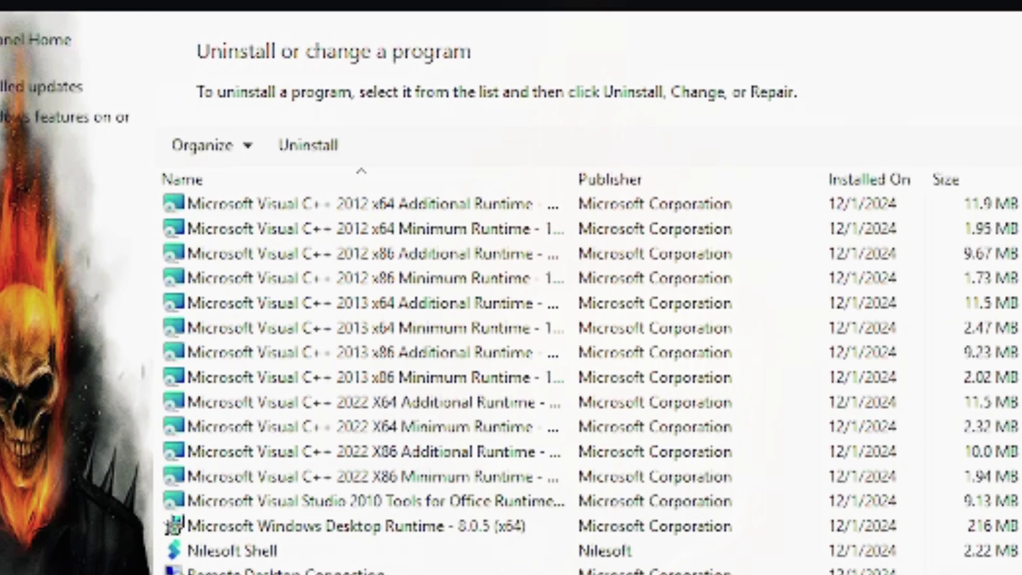
- Review which optional Windows features are turned on, including .NET Framework 4.8 Advanced Services, without changing any, and close Programs and Features
click(32, 84)
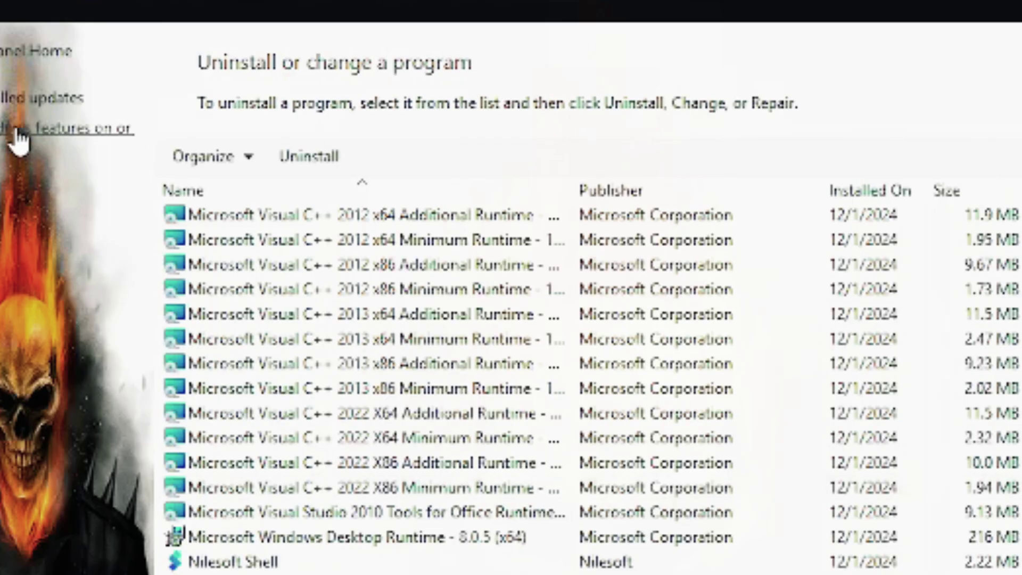
click(18, 131)
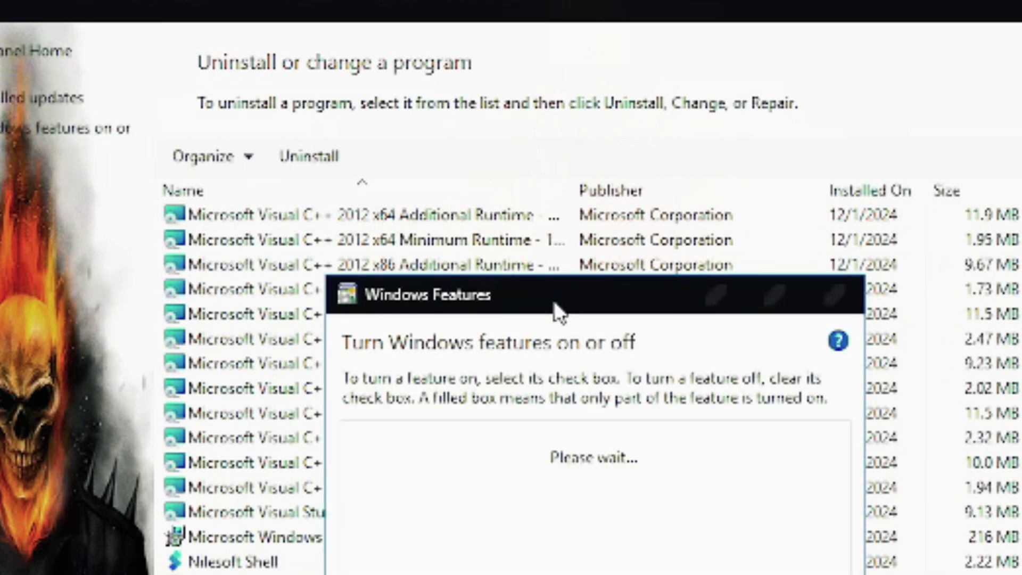
drag(543, 311, 699, 27)
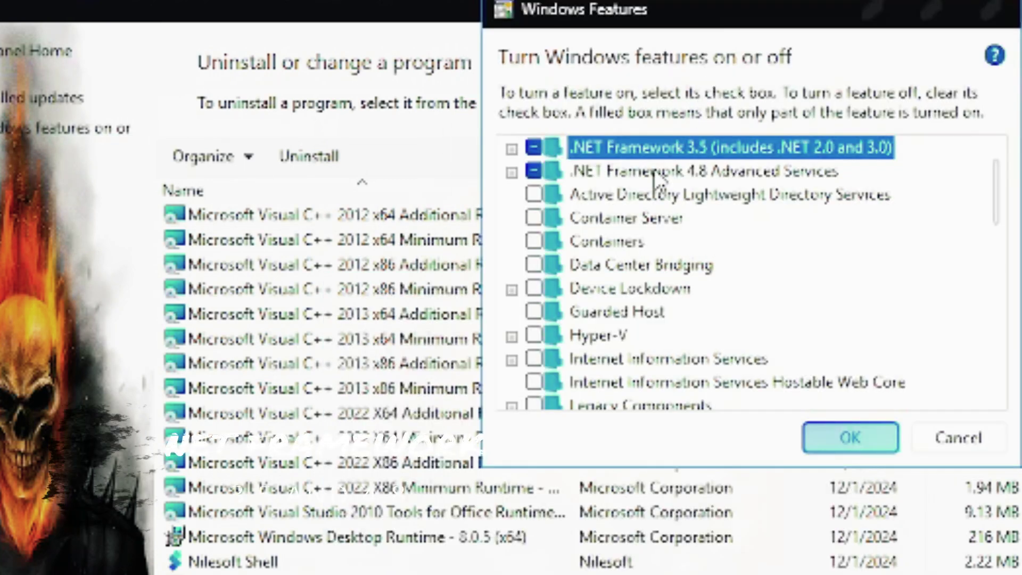
click(650, 167)
scroll(691, 256, down, 10)
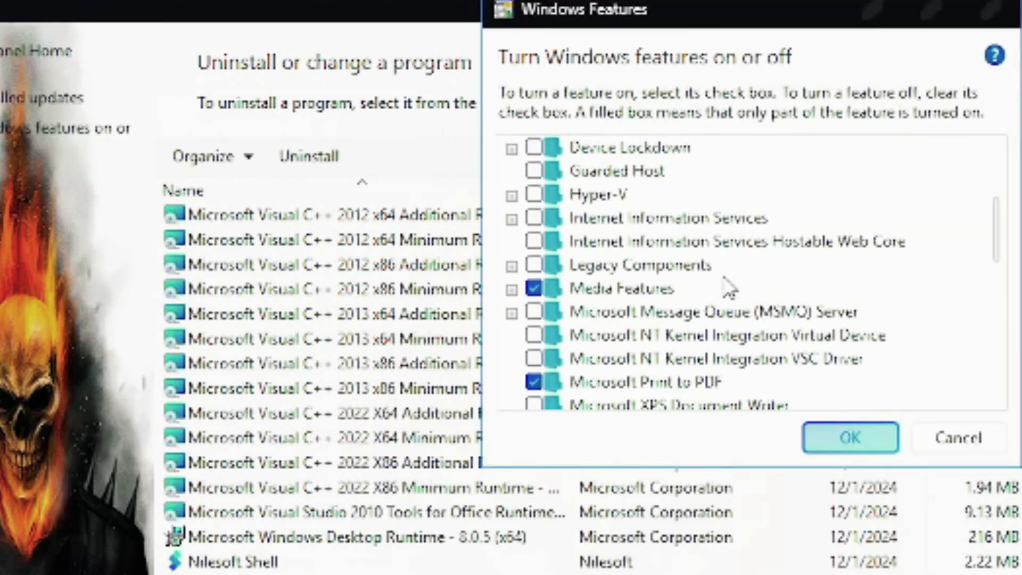
scroll(728, 287, up, 7)
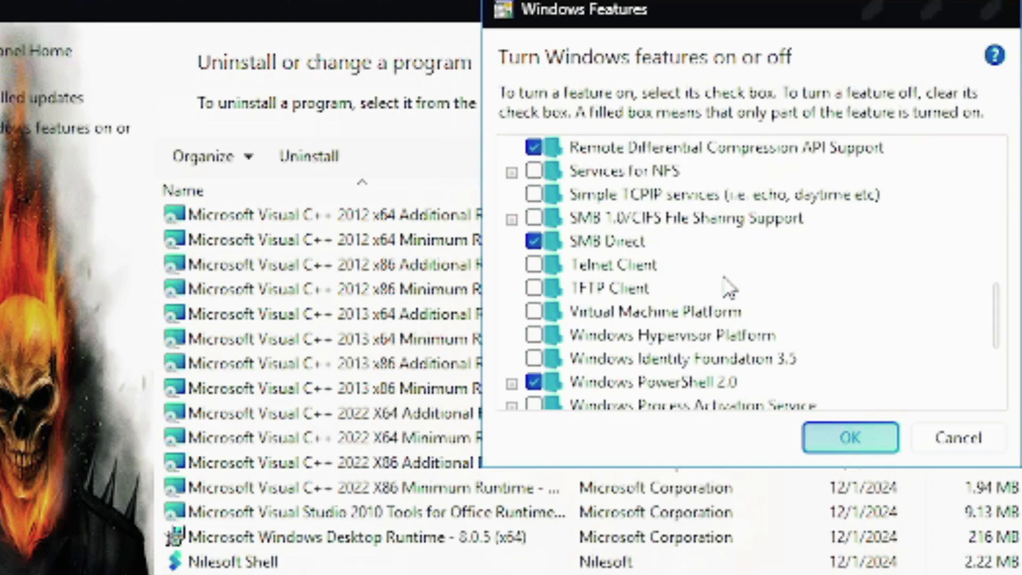
scroll(728, 287, up, 3)
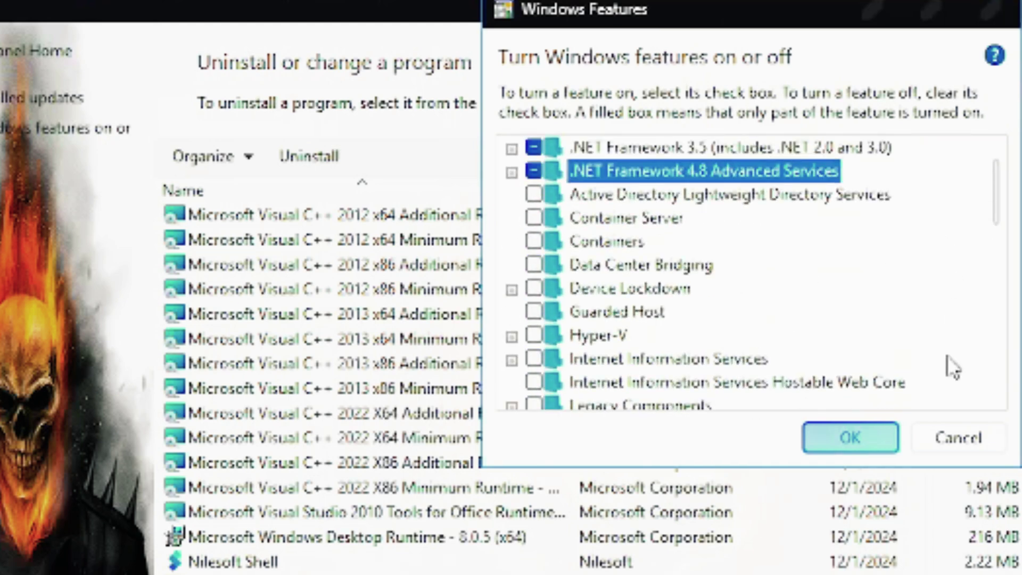
click(947, 433)
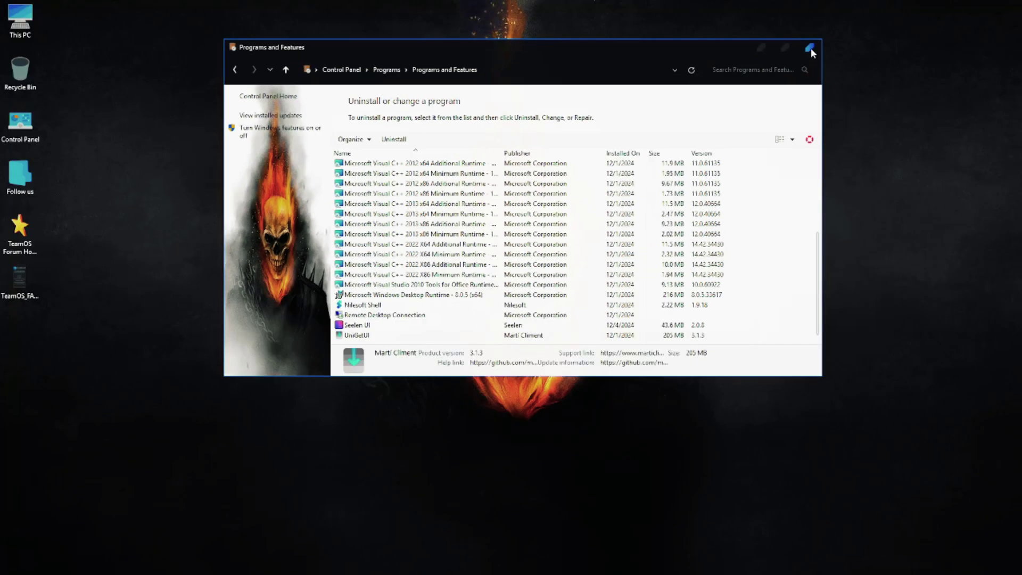
click(810, 47)
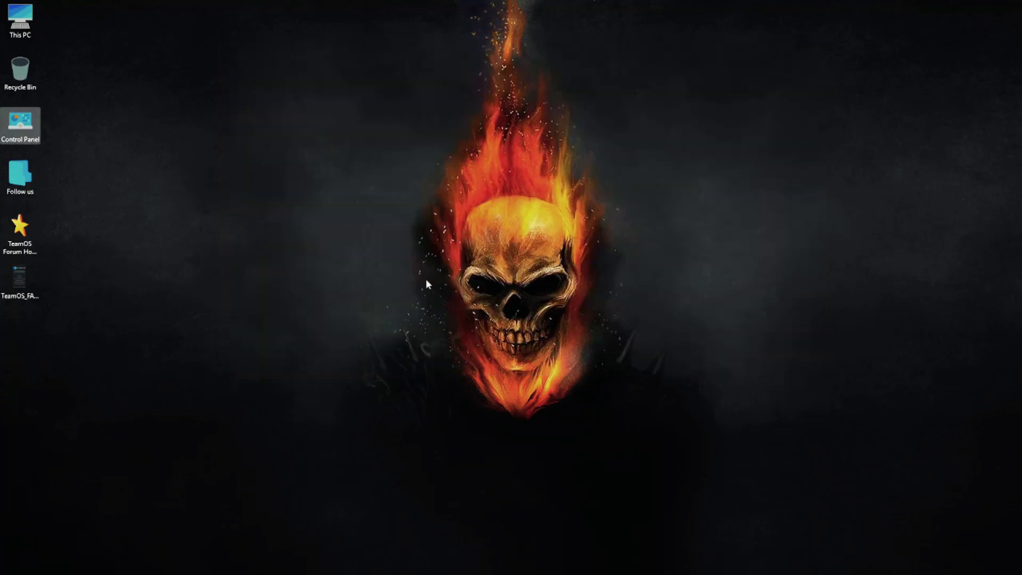
- Review the desktop's context options for Terminal, File manage and Go To, continuing down past Windows Registry Editor
right_click(848, 19)
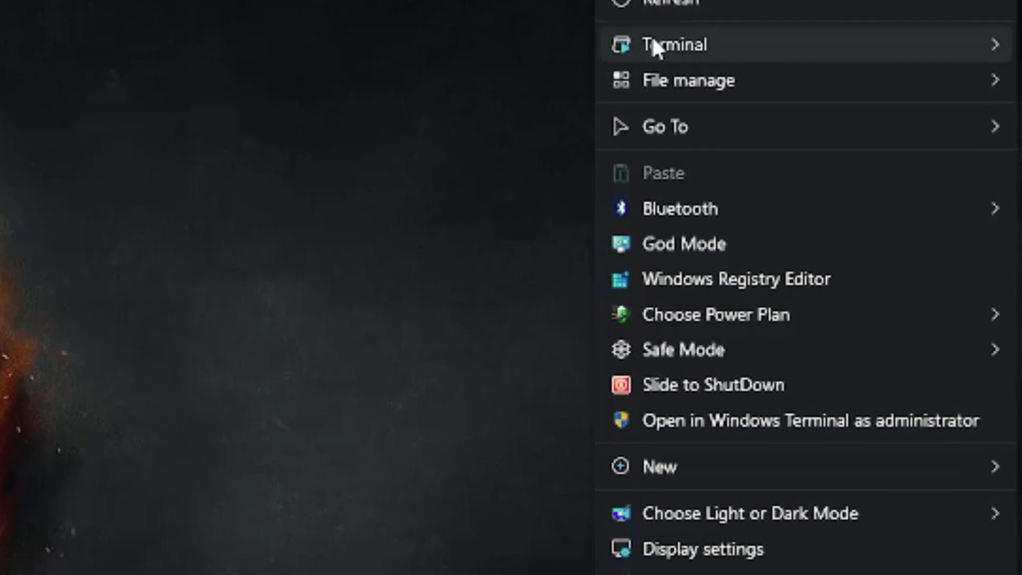
mouse_move(652, 48)
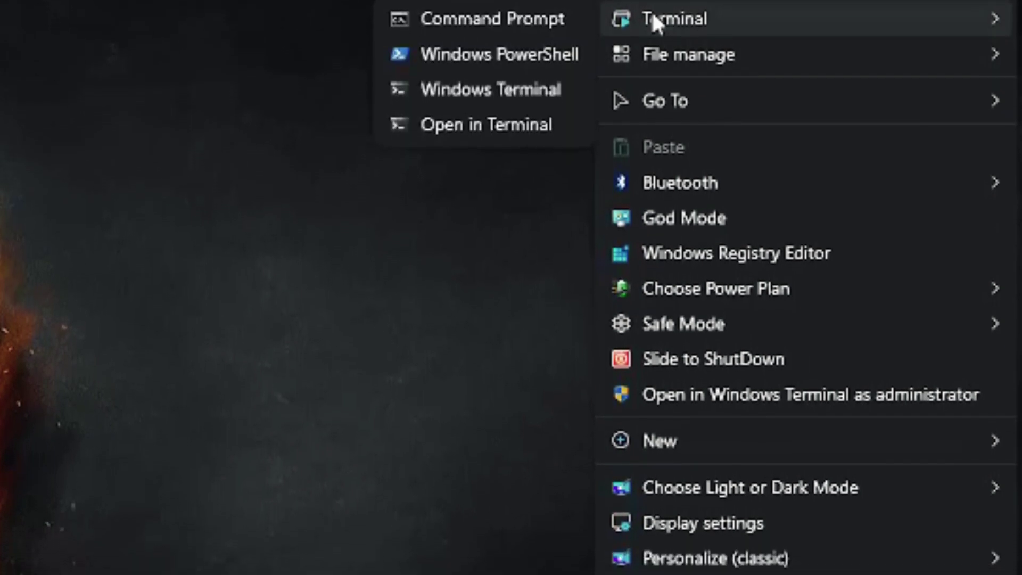
mouse_move(676, 60)
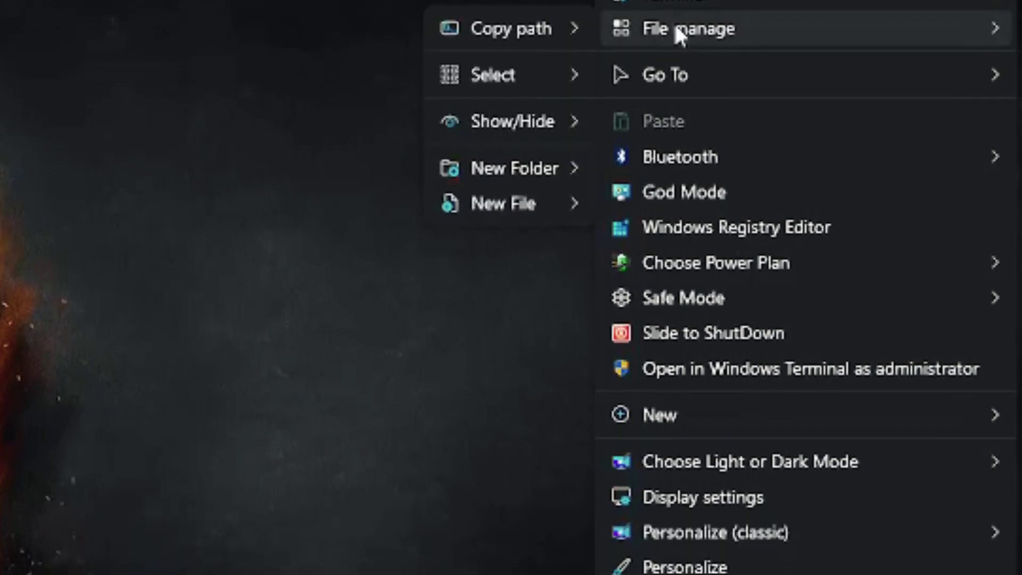
mouse_move(675, 82)
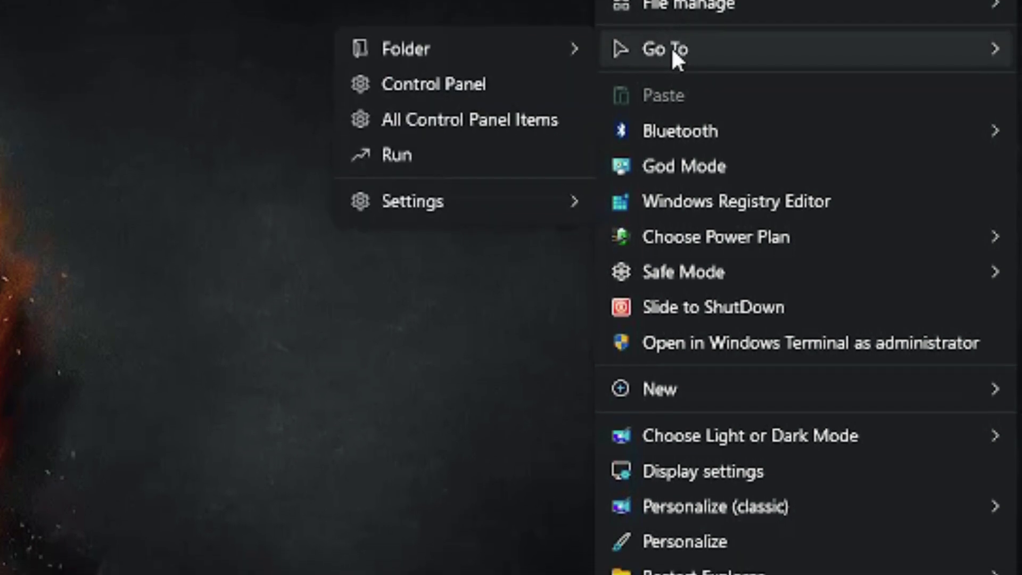
mouse_move(669, 113)
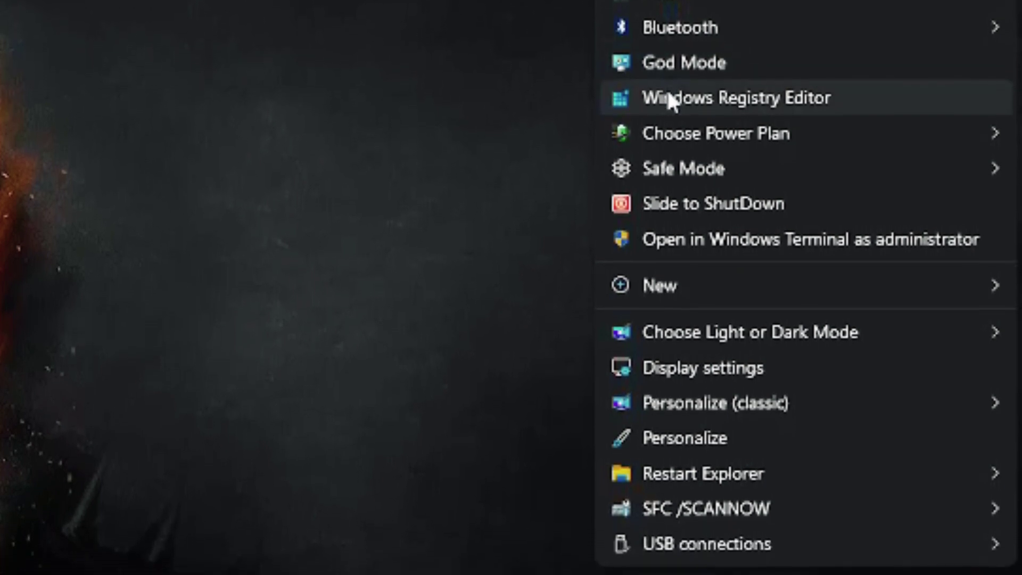
mouse_move(673, 142)
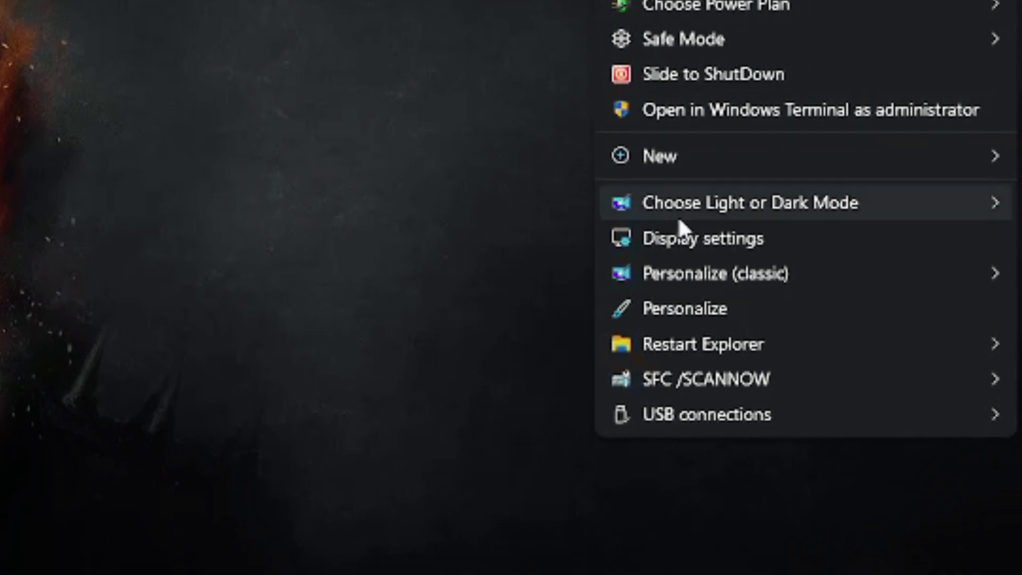
- Review the desktop's context options for light or dark mode, classic personalization, Restart Explorer, SFC /SCANNOW and USB connections, then dismiss them
mouse_move(680, 212)
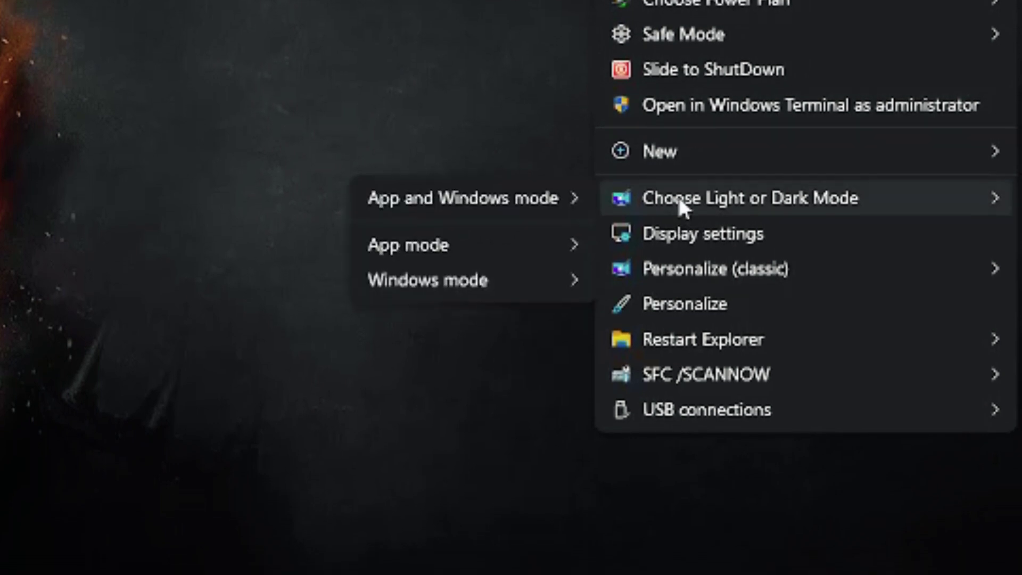
mouse_move(672, 271)
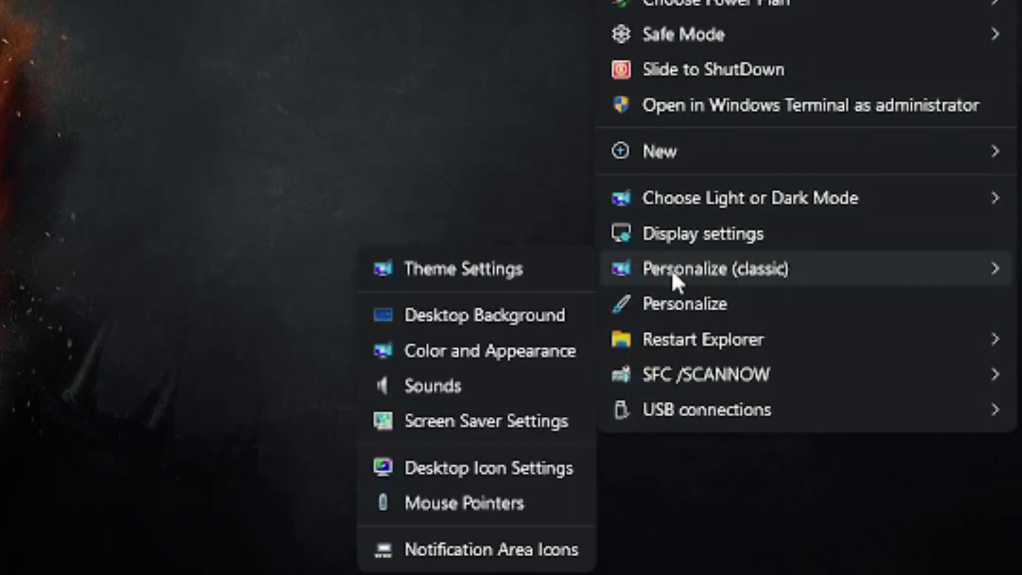
mouse_move(663, 343)
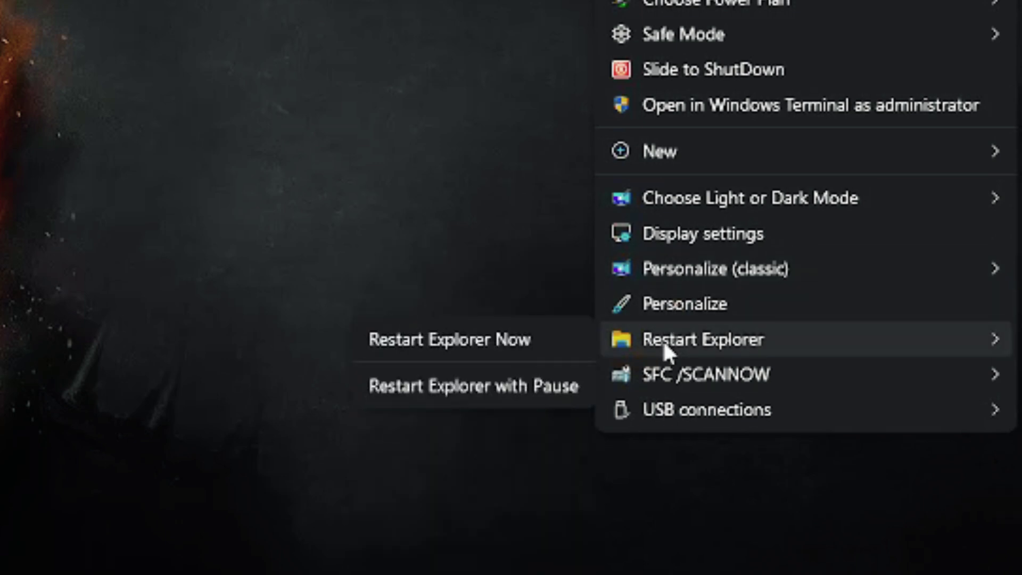
mouse_move(671, 375)
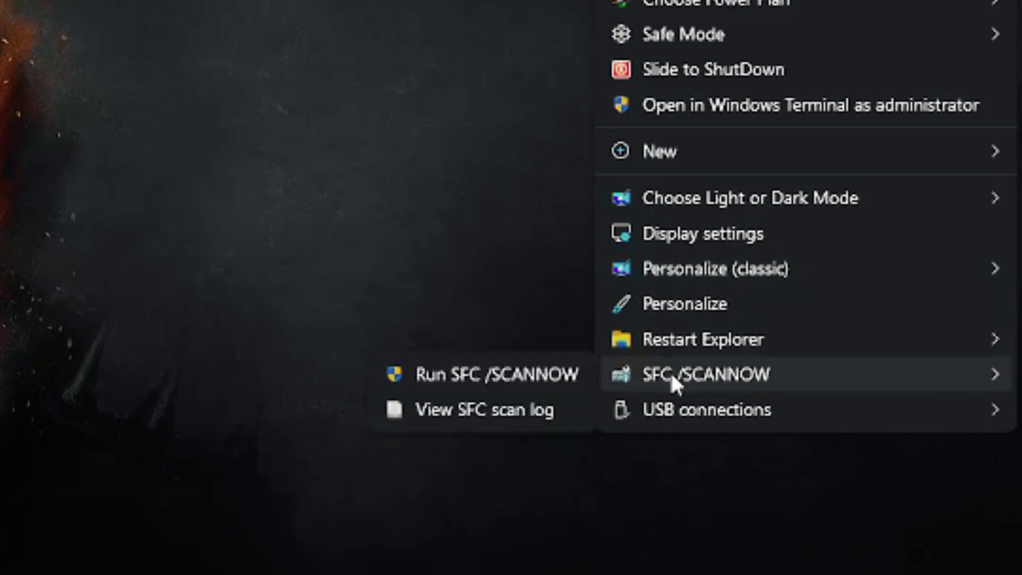
mouse_move(675, 413)
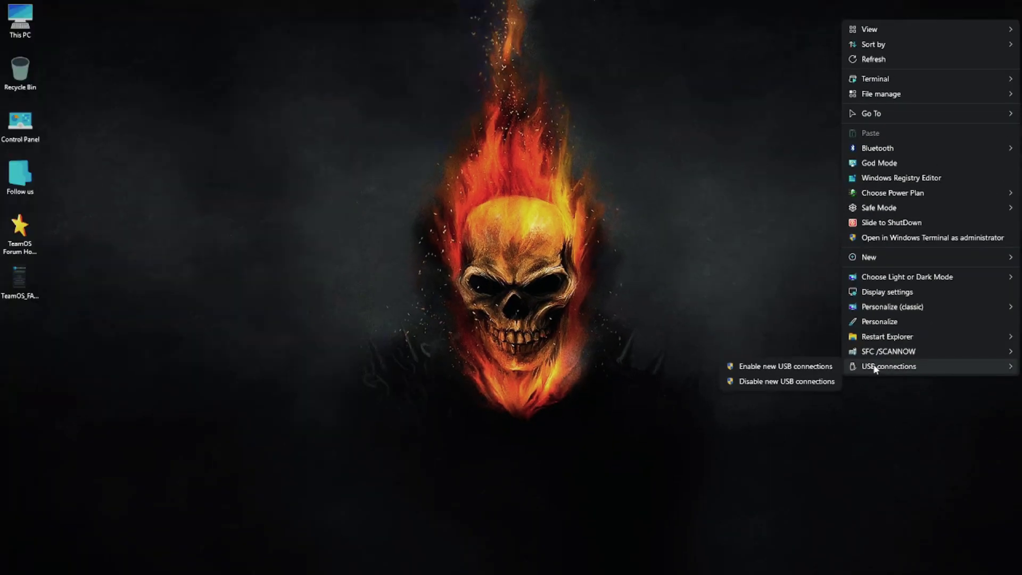
click(546, 277)
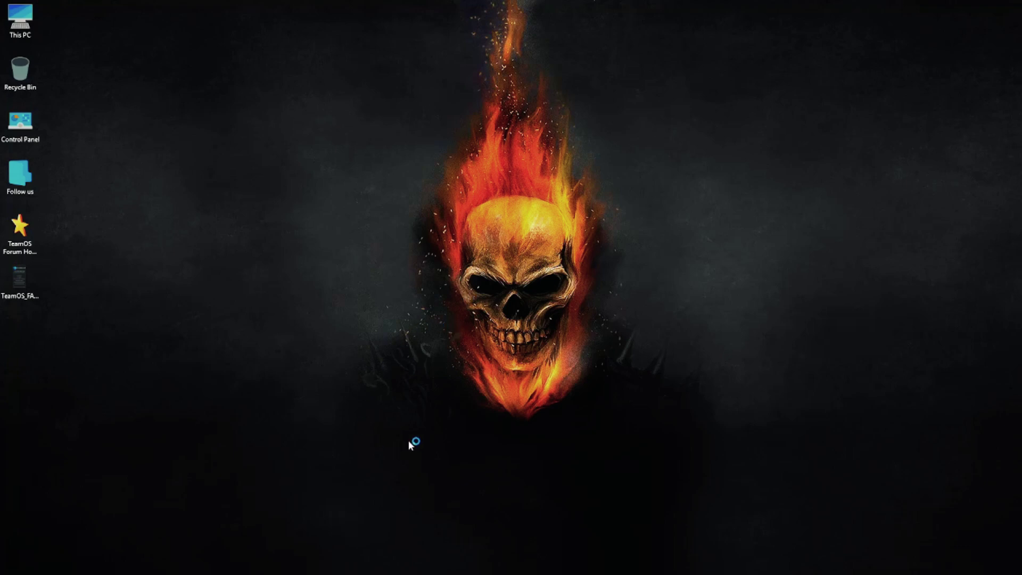
- Examine the Installed apps list in Windows Settings, from 7-Zip to Xbox Live and back up through the preinstalled Microsoft apps
click(461, 568)
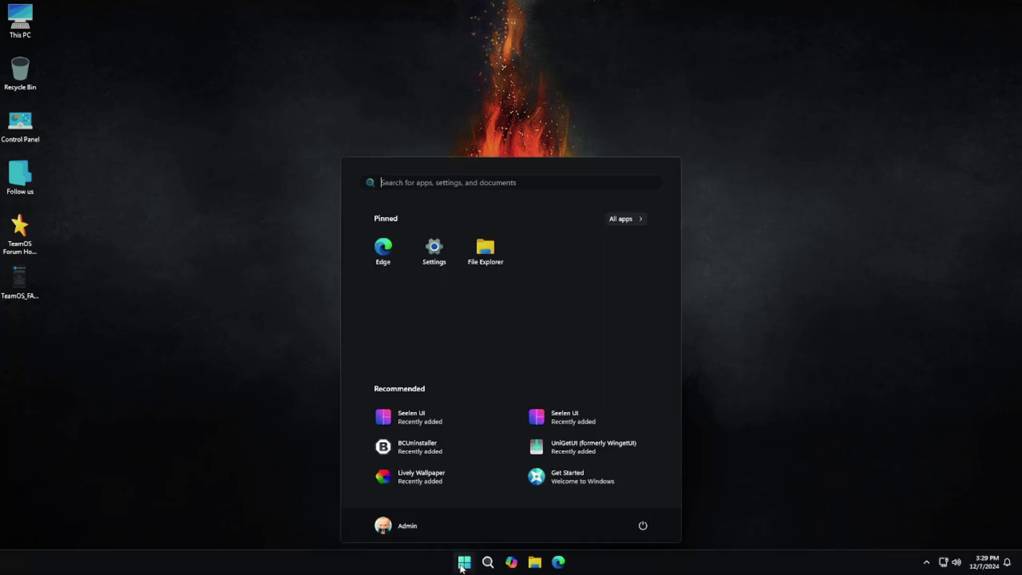
click(439, 257)
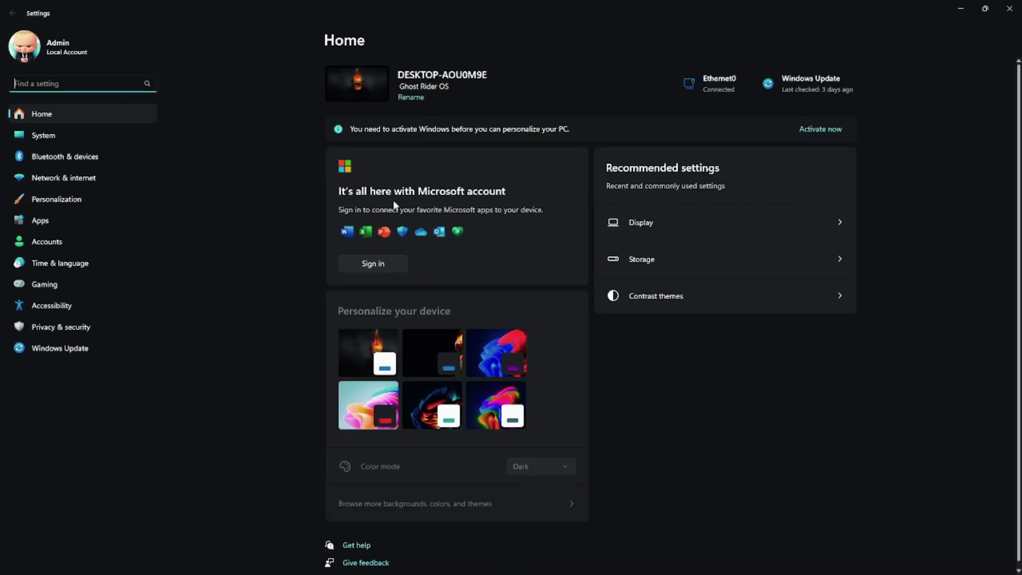
click(41, 222)
click(410, 88)
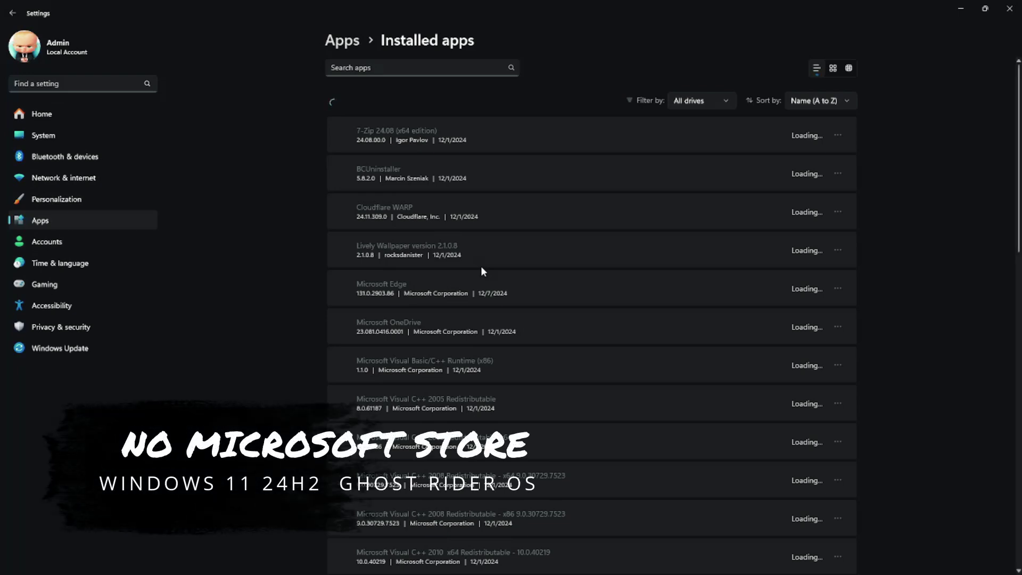
scroll(483, 271, down, 5)
scroll(483, 272, down, 20)
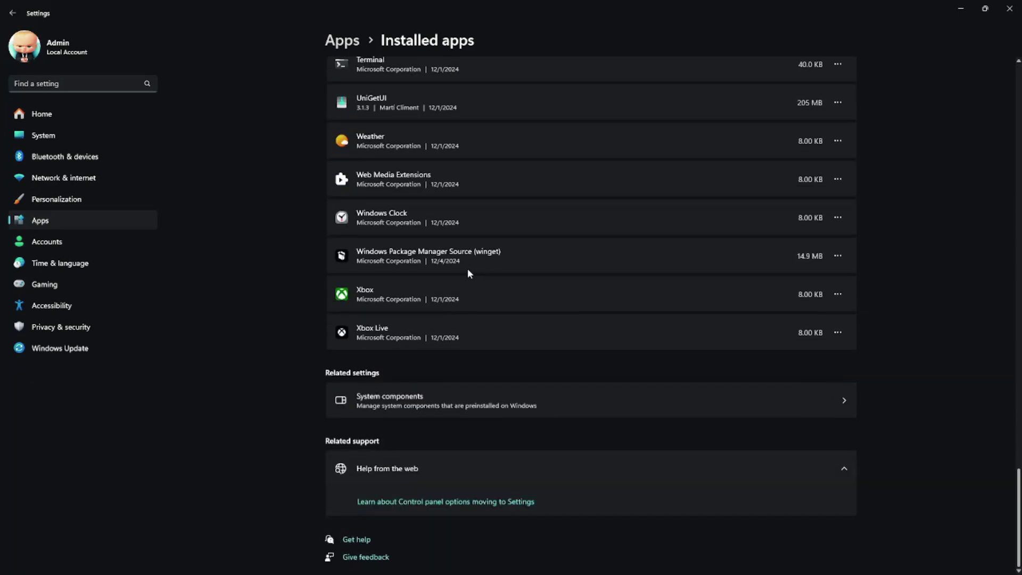
scroll(426, 299, up, 3)
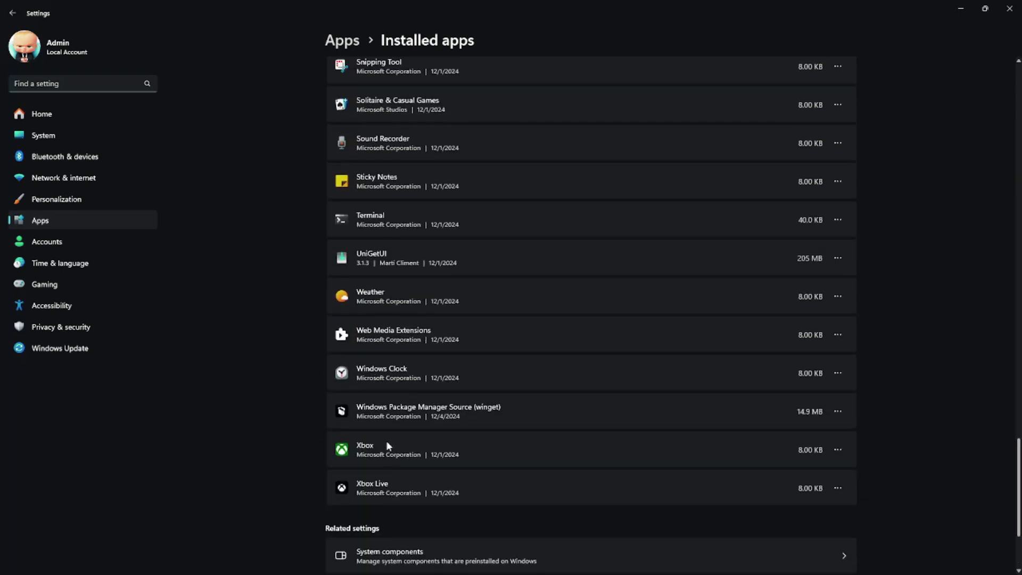
scroll(386, 443, up, 9)
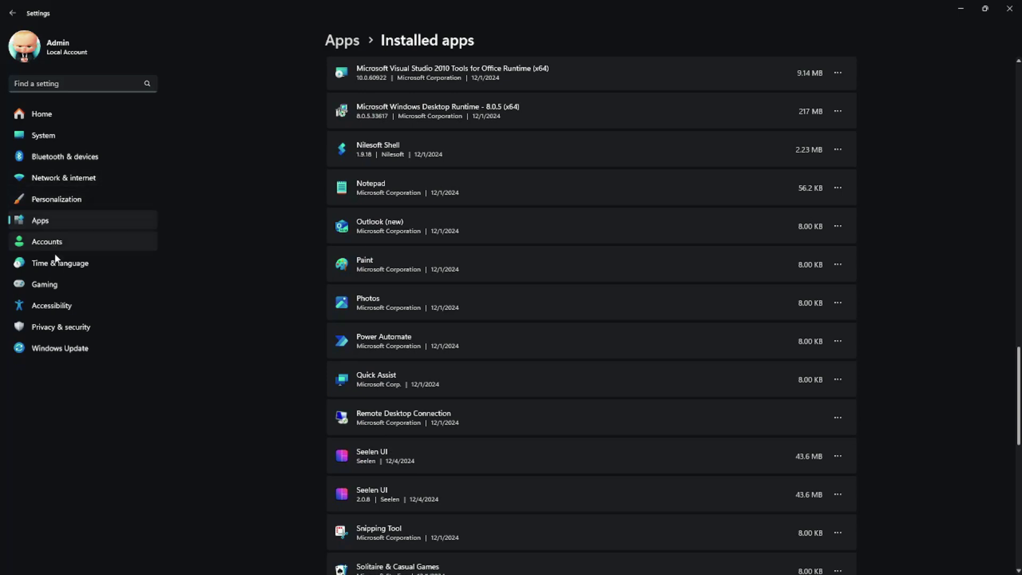
- Check the Windows Security overview of protection areas from the Privacy & security settings and close it
click(78, 330)
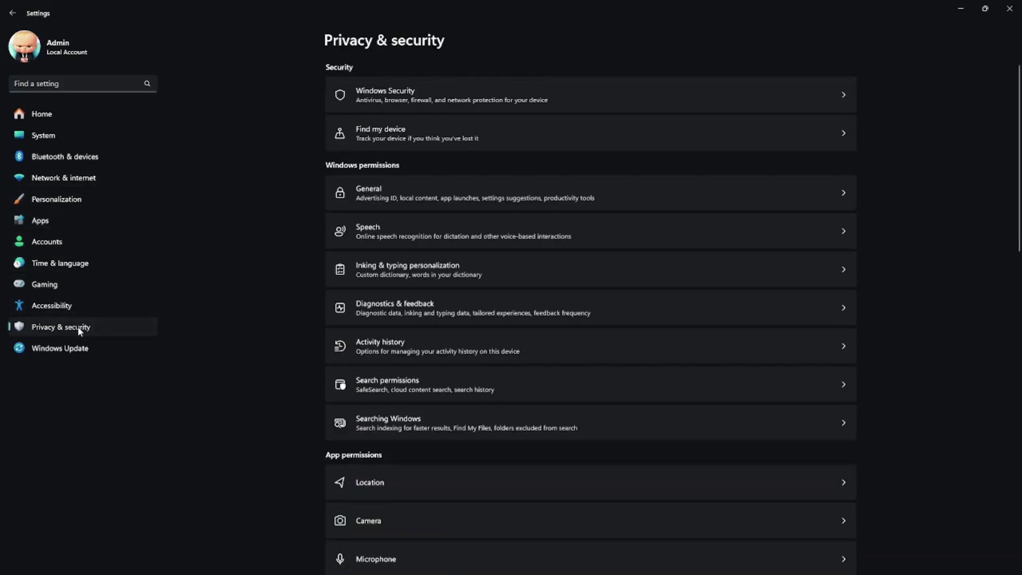
click(400, 88)
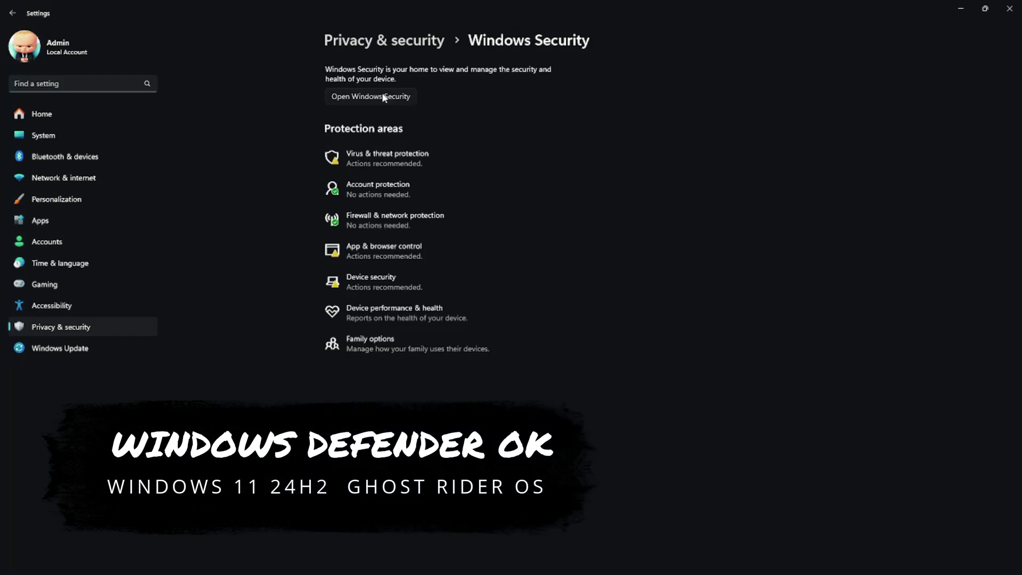
click(382, 95)
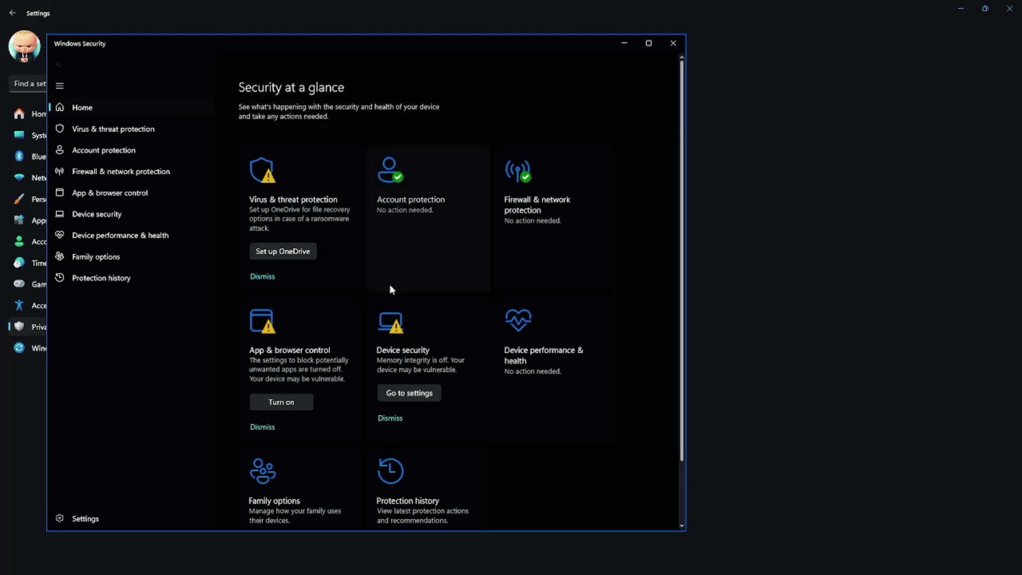
click(673, 43)
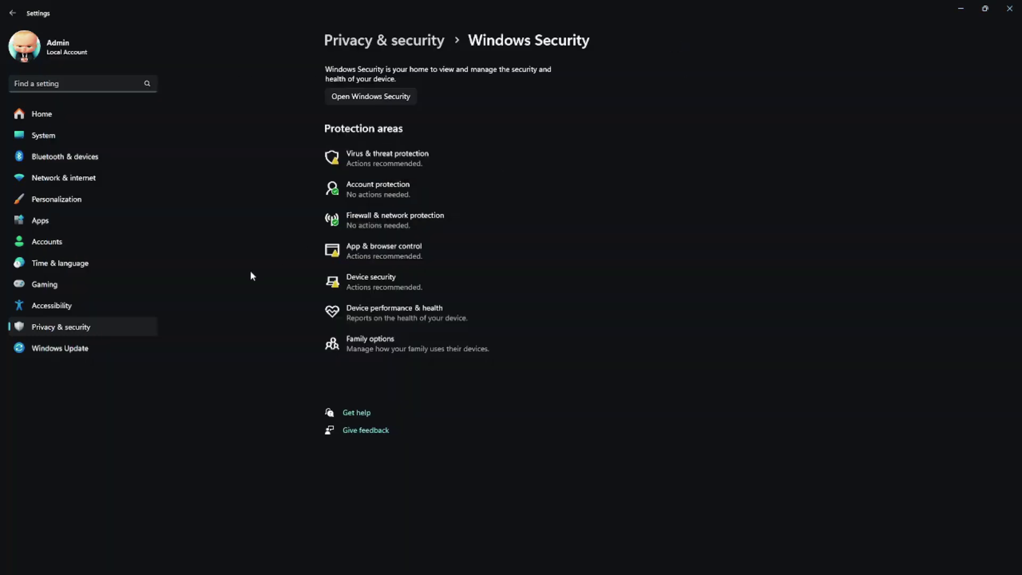
- Resume the paused updates in Windows Update and close Settings
click(84, 350)
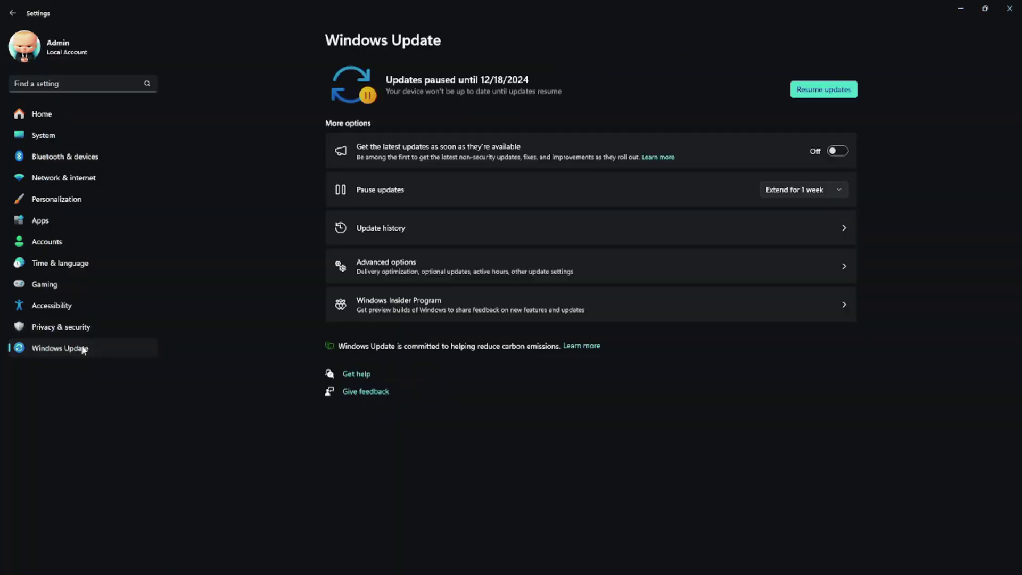
click(822, 90)
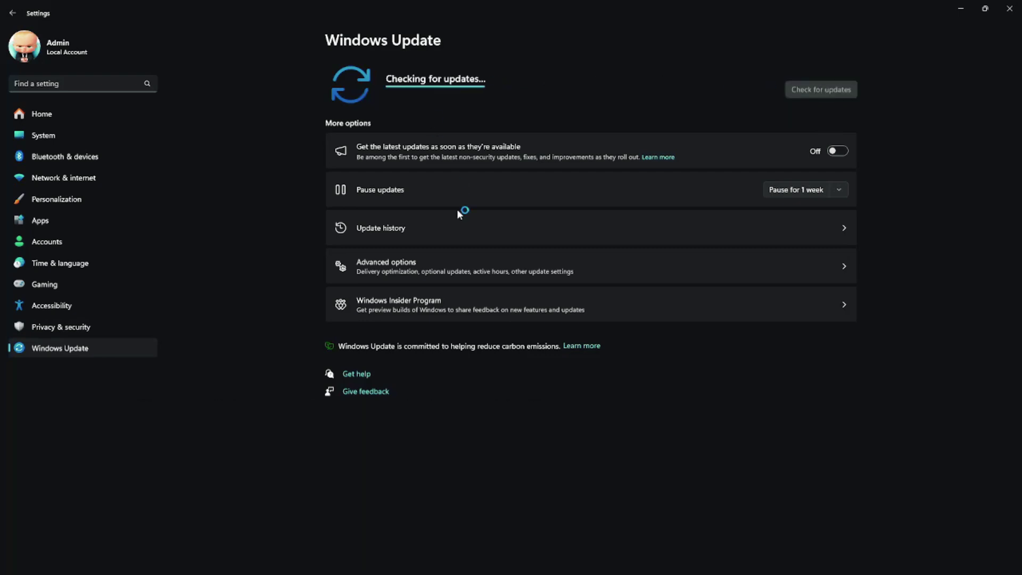
click(1015, 11)
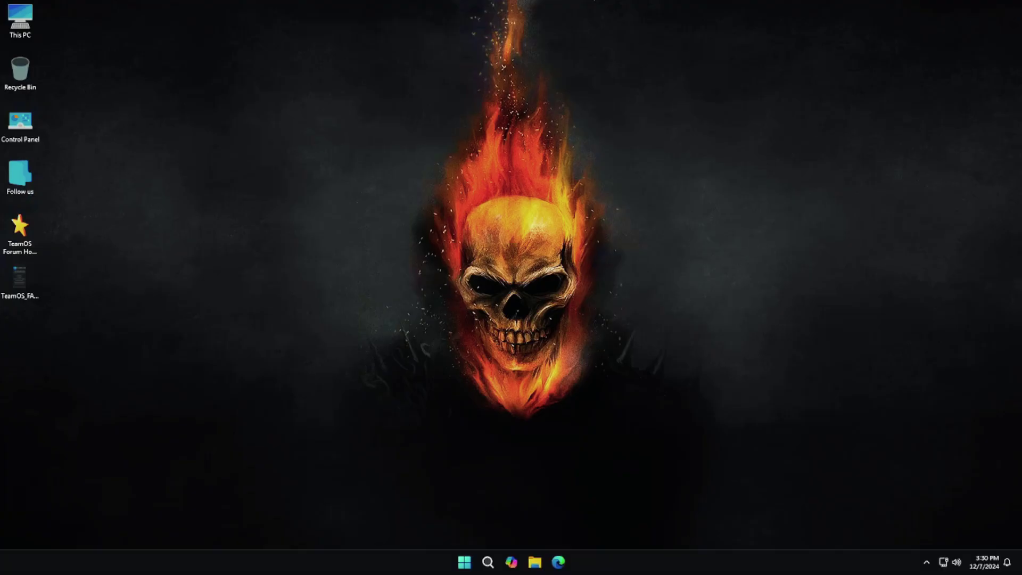
- Switch to Microsoft Edge and finish its first-run setup without signing in or importing Google data, keeping regular import from other browsers enabled
click(559, 562)
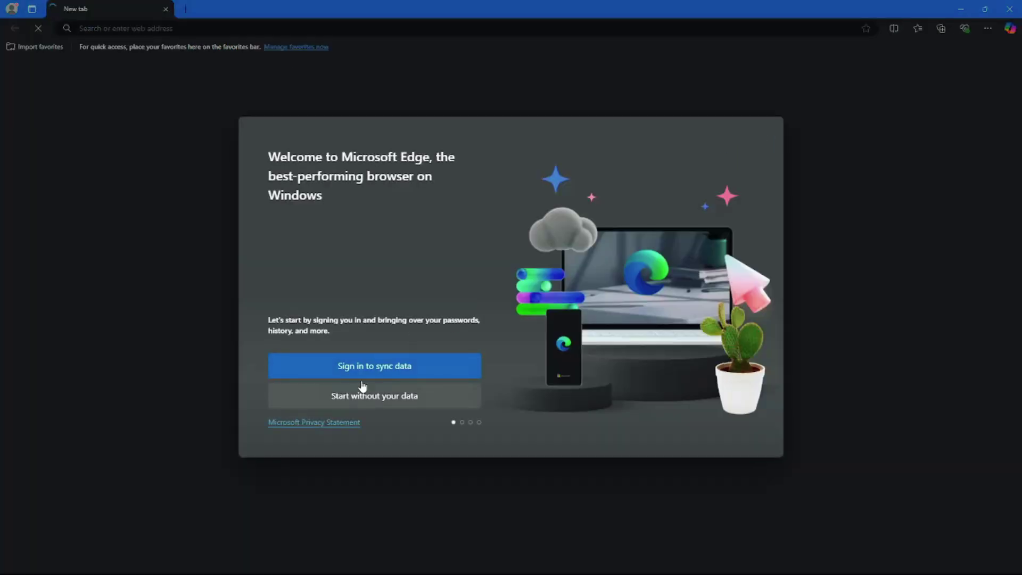
click(358, 402)
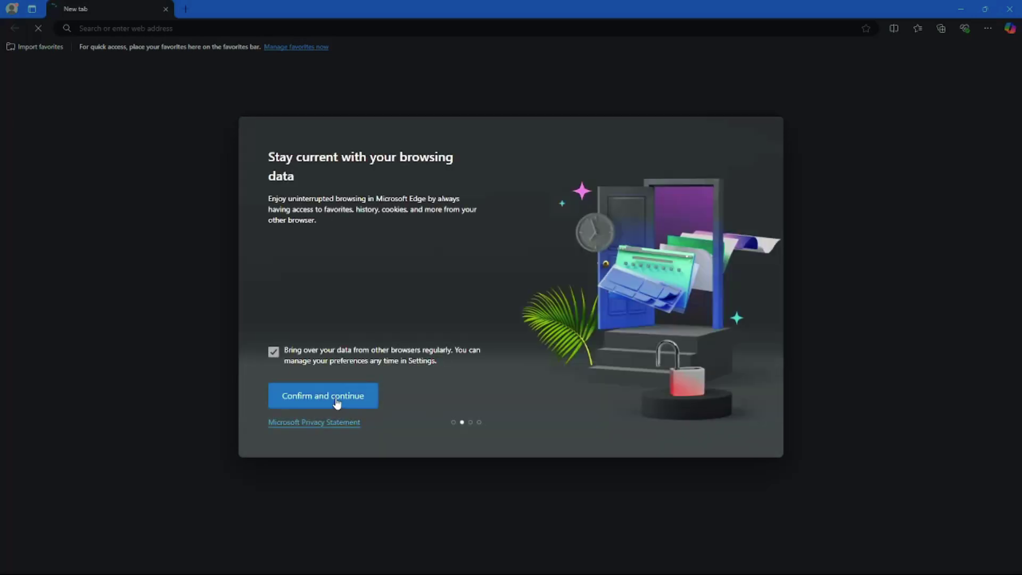
click(337, 404)
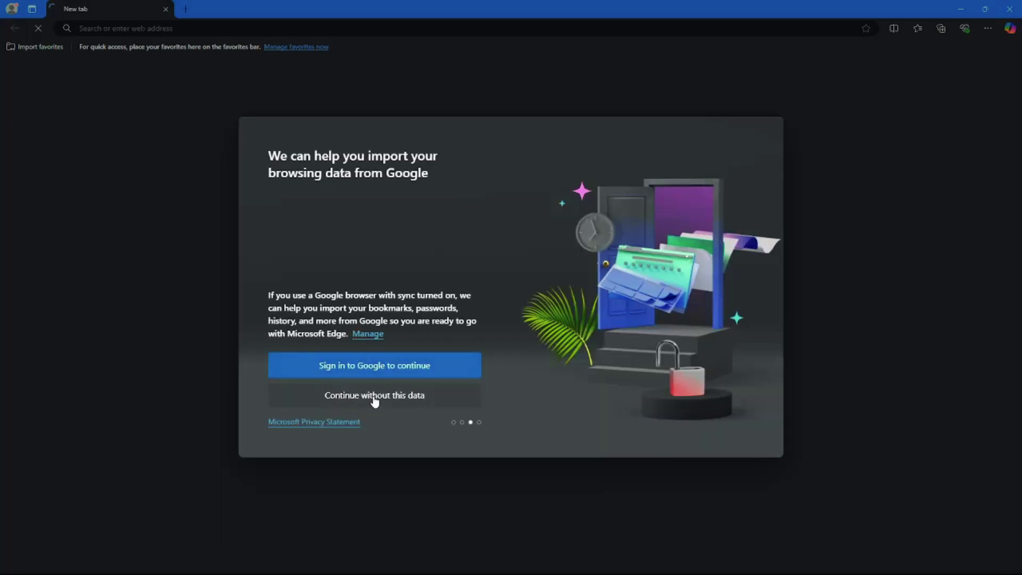
click(392, 406)
click(376, 403)
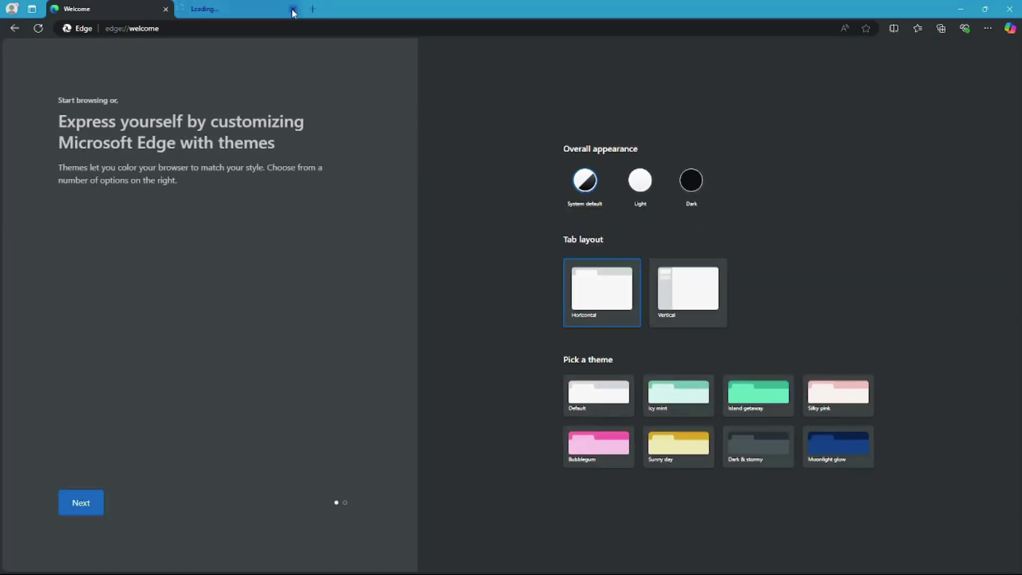
- Replace the loading tab with a new tab and close the Edge Welcome tab
click(292, 9)
click(186, 9)
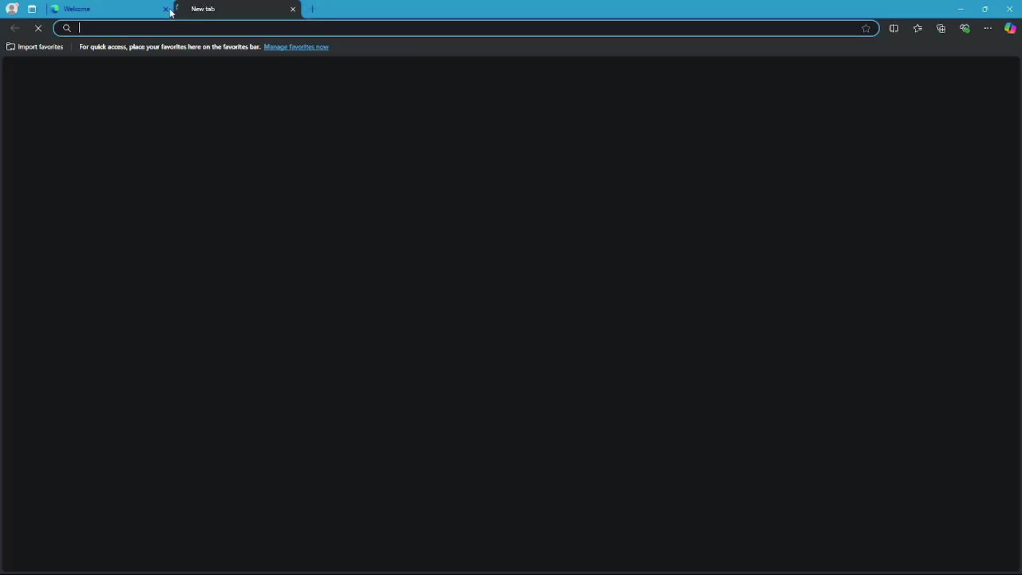
click(165, 9)
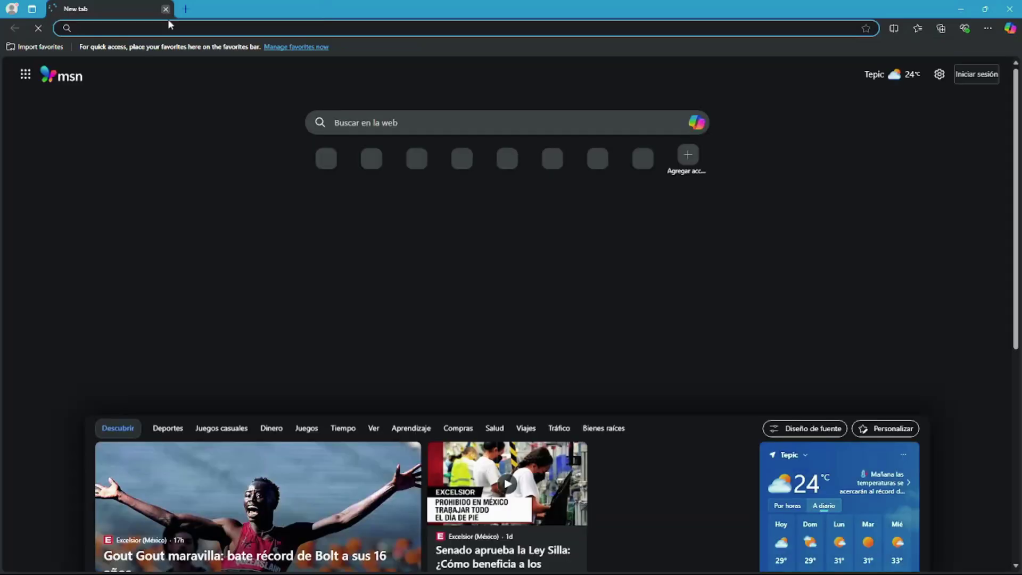
- Search the web for "youtube" from the new tab page and open the YouTube site from the results
click(356, 119)
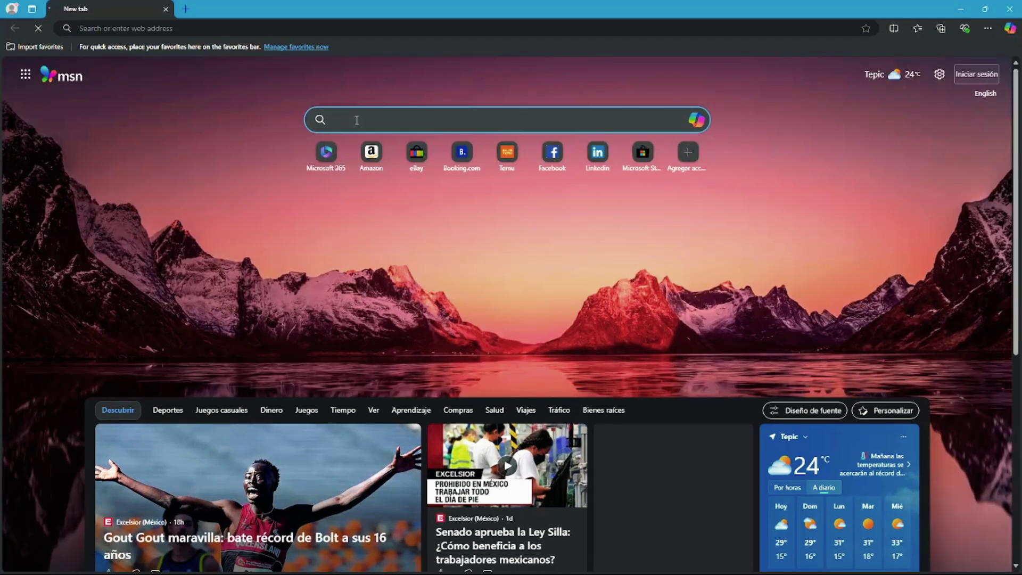
text(youtube)
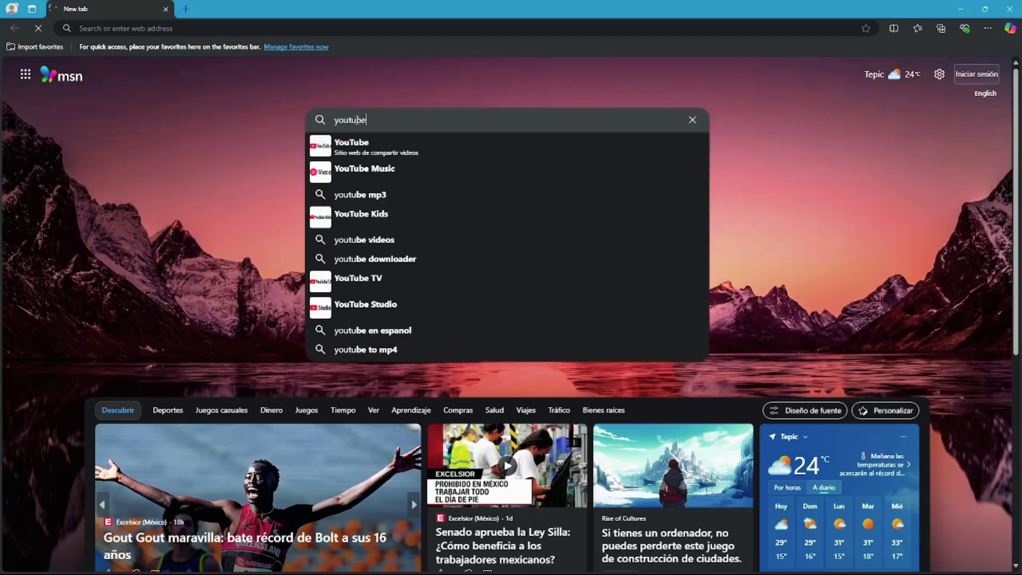
click(352, 147)
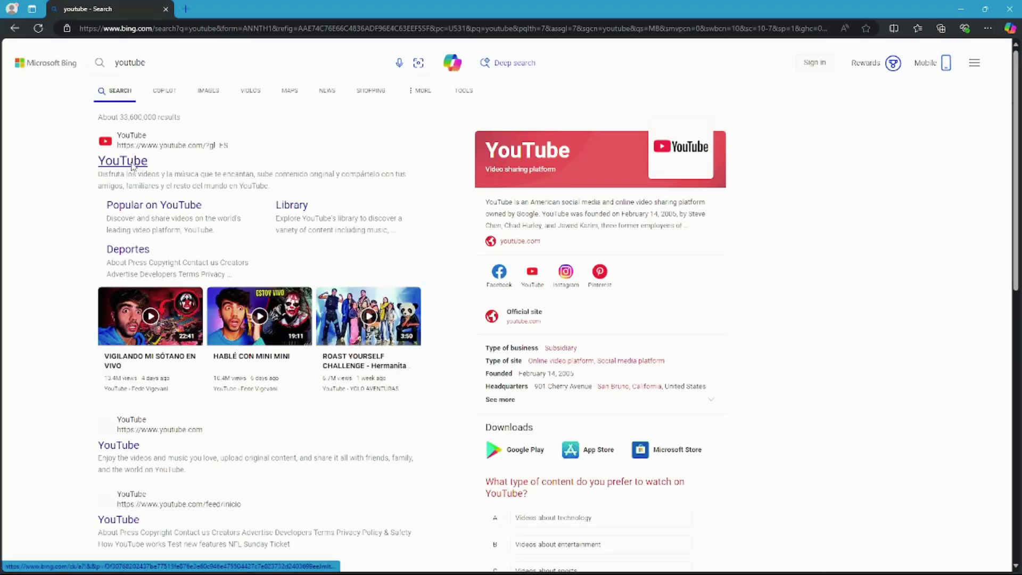
click(133, 166)
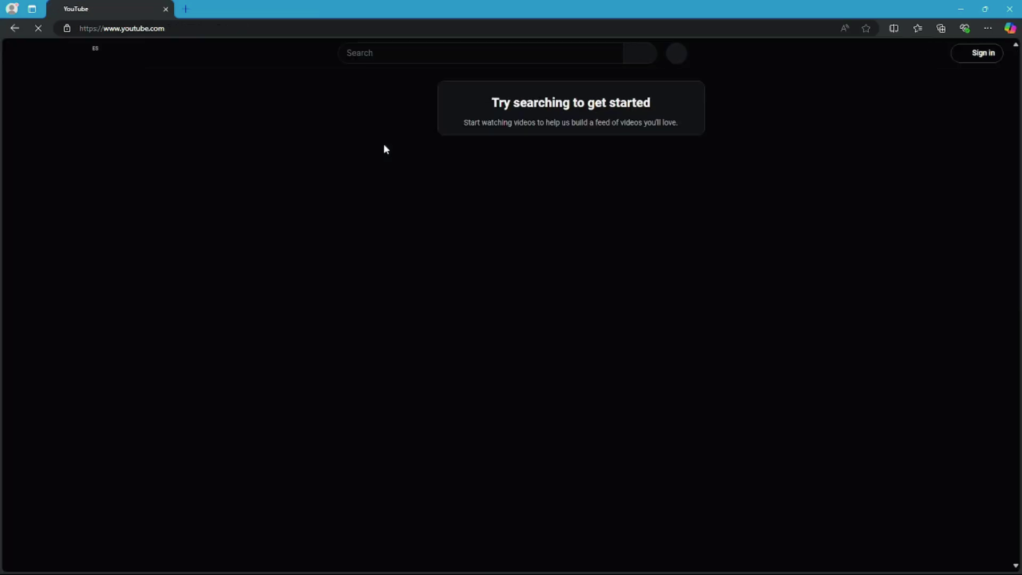
- Search YouTube for "dtech usb" and open the D-TECH USB channel from the results
click(372, 53)
text(dtech usb)
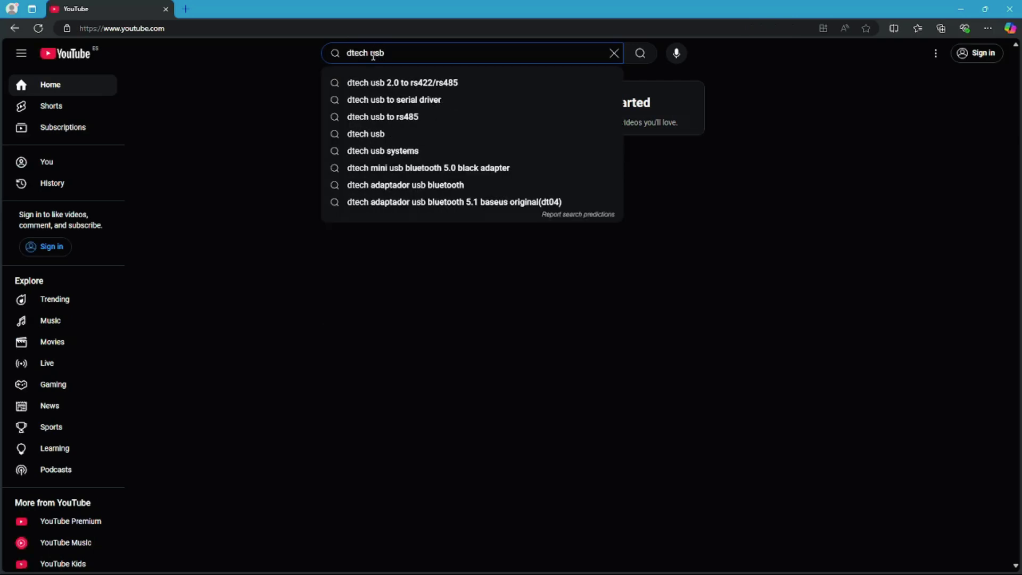
key(Return)
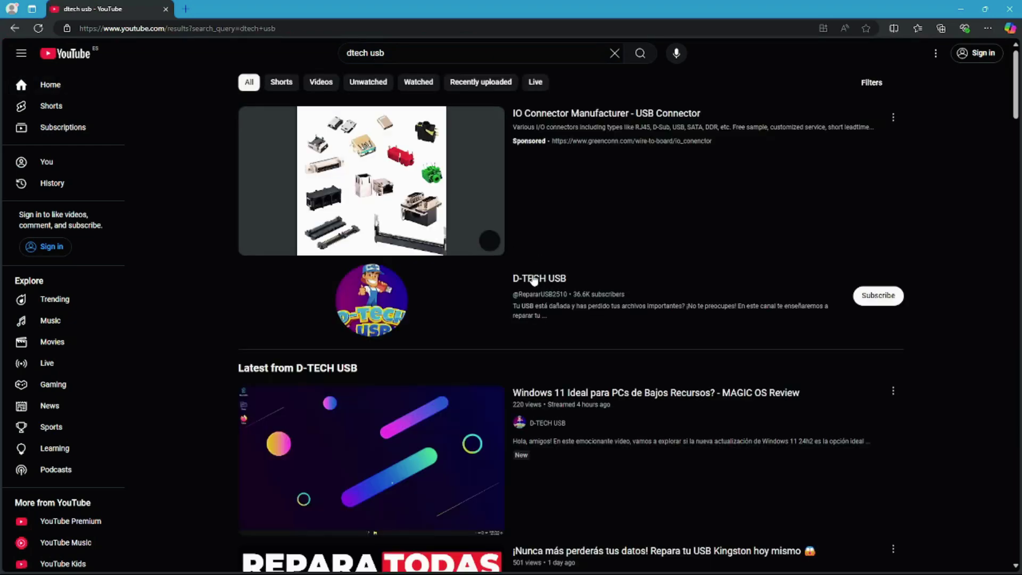
click(534, 281)
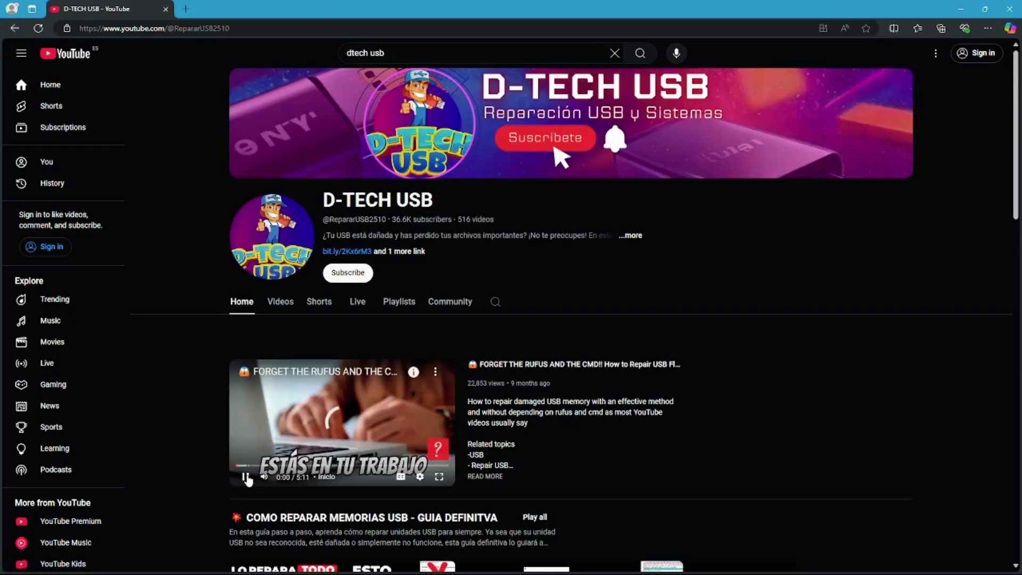
- Pause the channel's featured video and look through the playlists on its home page
click(246, 476)
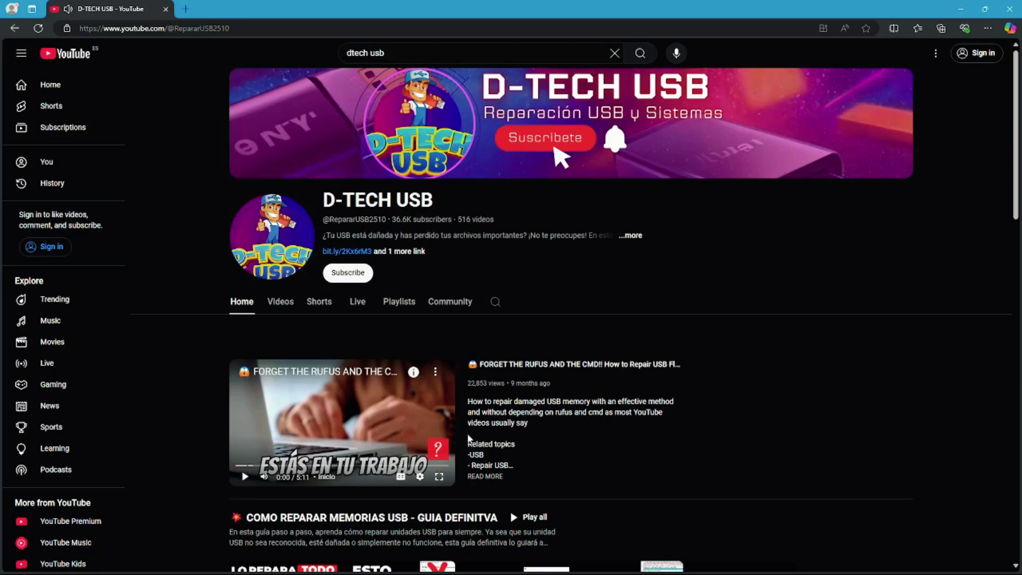
scroll(468, 435, down, 10)
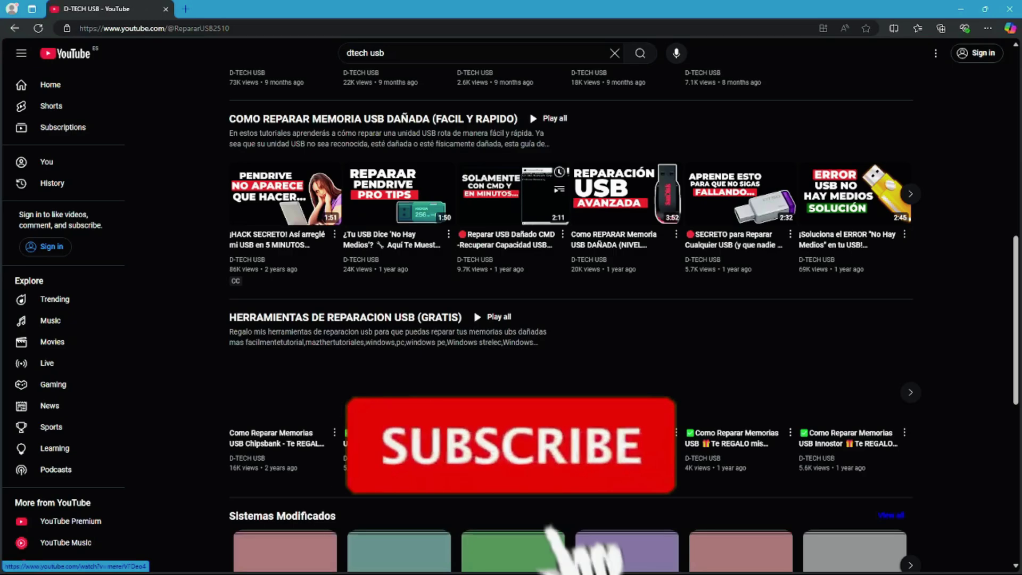
scroll(468, 435, down, 5)
scroll(467, 435, down, 4)
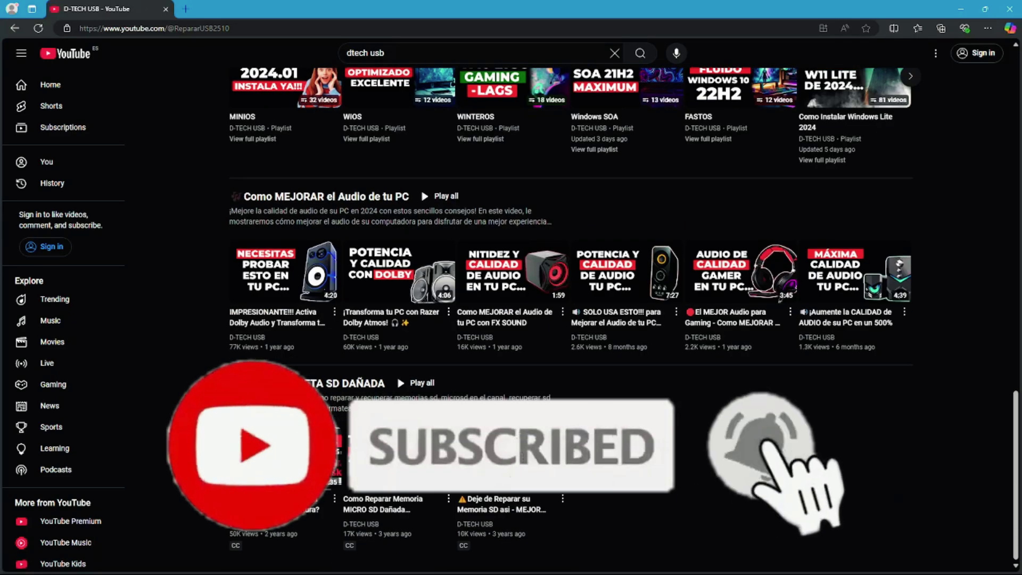
scroll(467, 436, up, 6)
scroll(286, 175, up, 10)
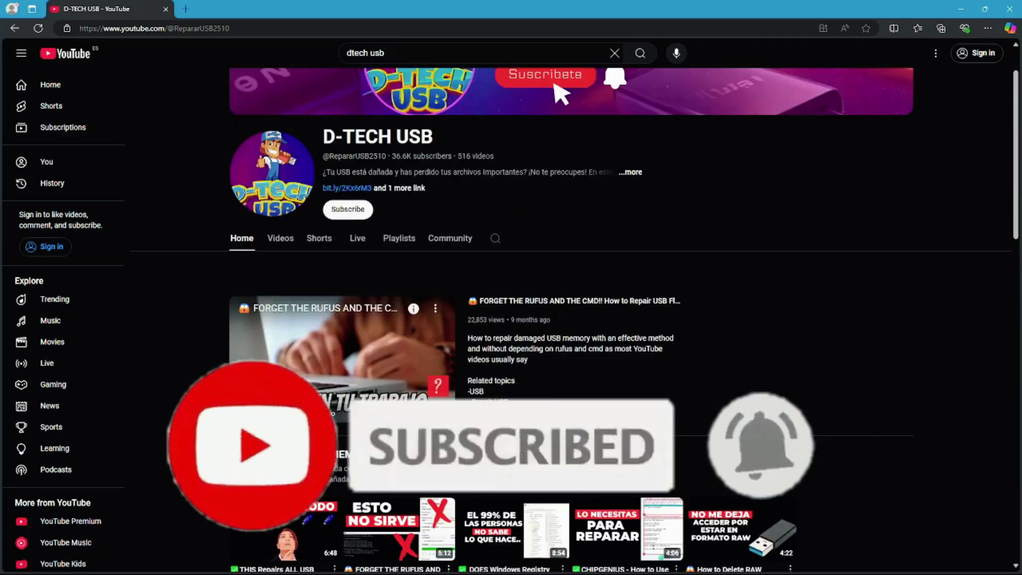
- Search the web for "pexels" in a new tab, open the Pexels site and close the search results tab
click(192, 7)
text(pexels)
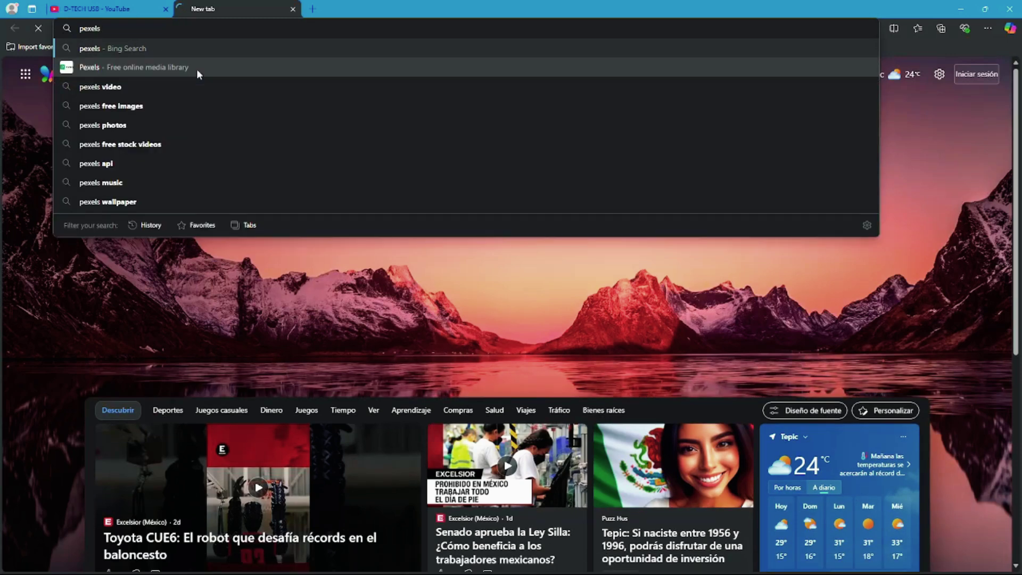
key(Return)
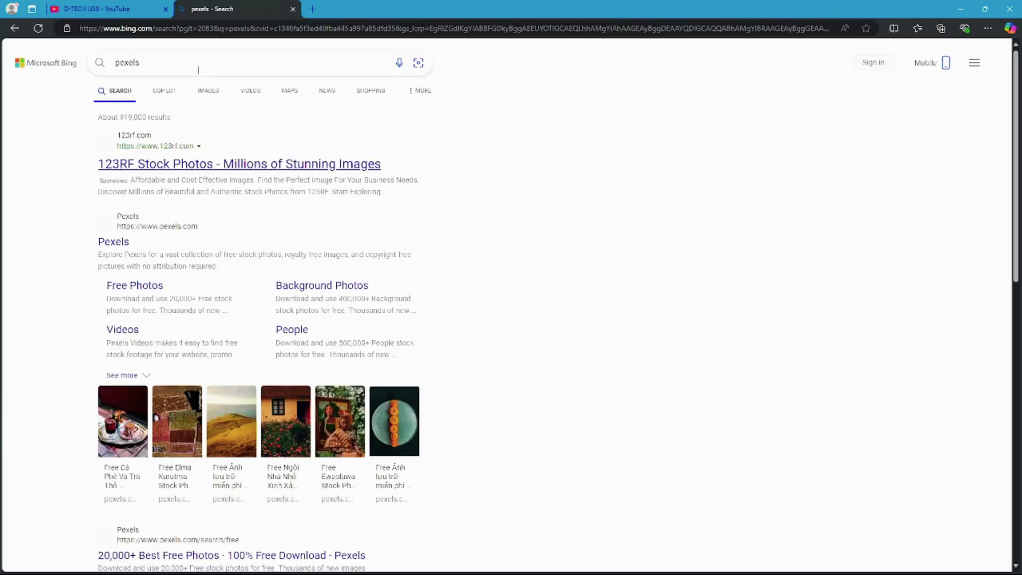
click(113, 271)
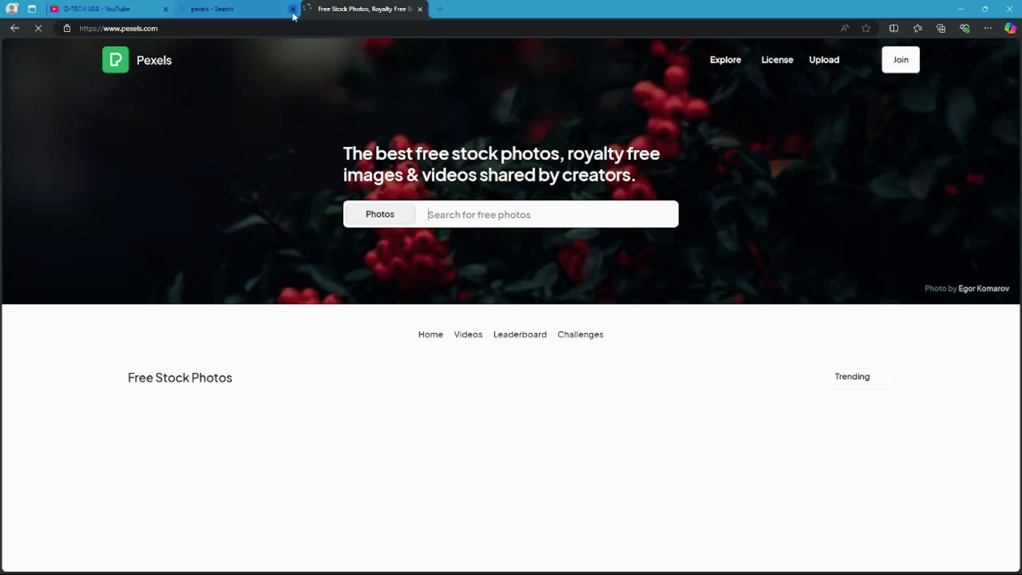
click(293, 9)
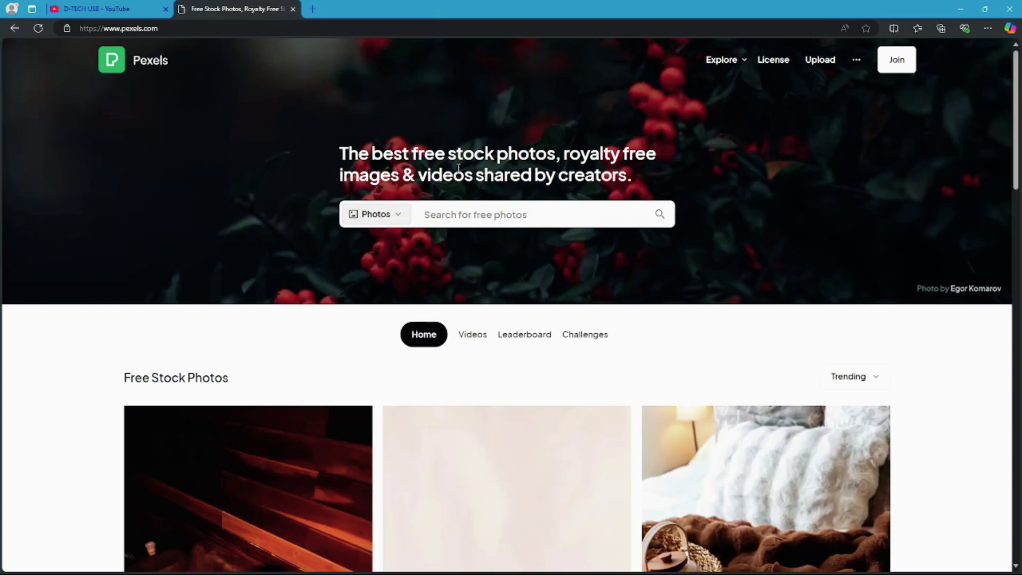
- Browse the free stock photo feed on the Pexels home page and return to its beginning
scroll(458, 171, down, 18)
scroll(457, 171, down, 20)
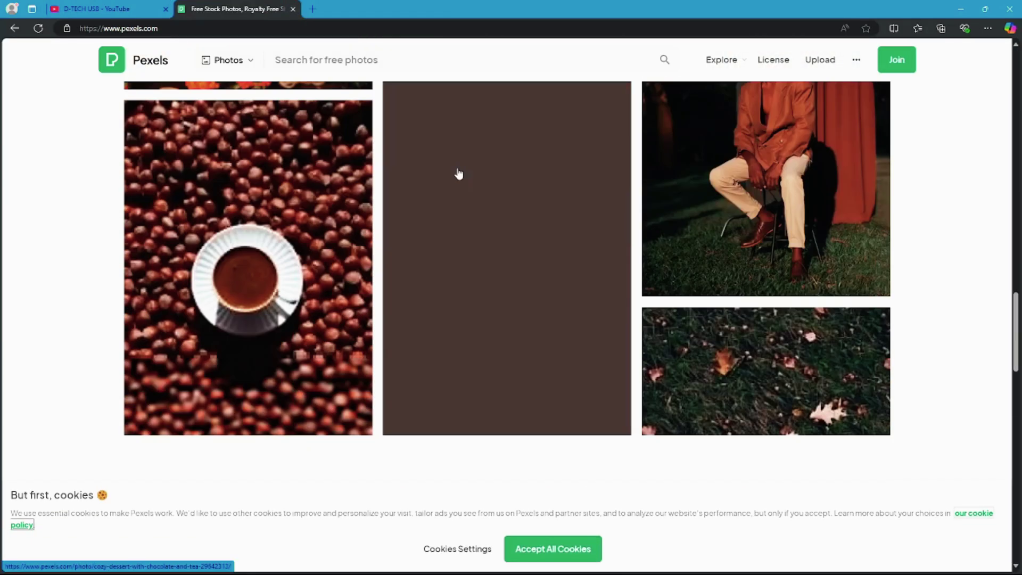
scroll(458, 171, down, 20)
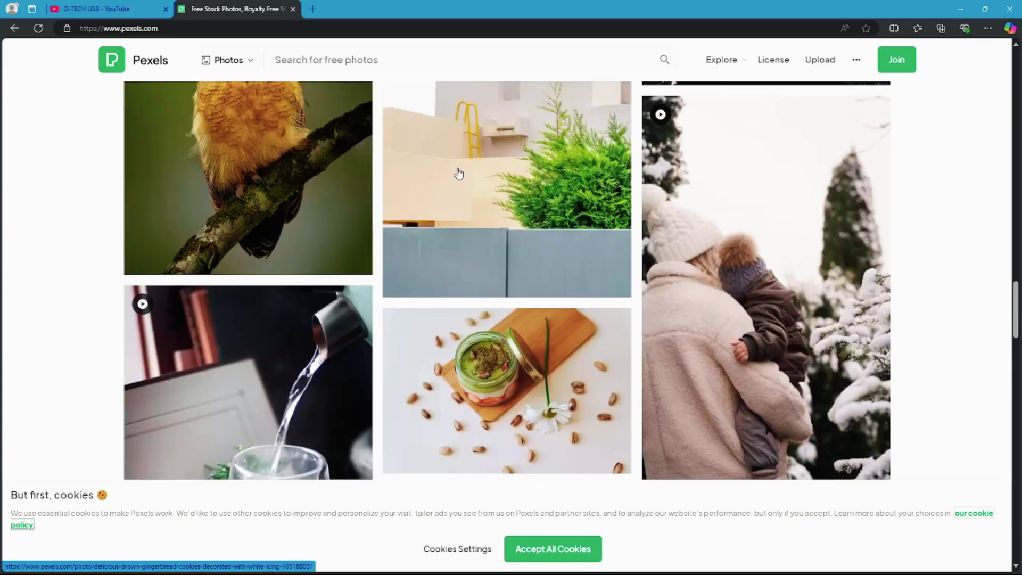
scroll(458, 171, up, 20)
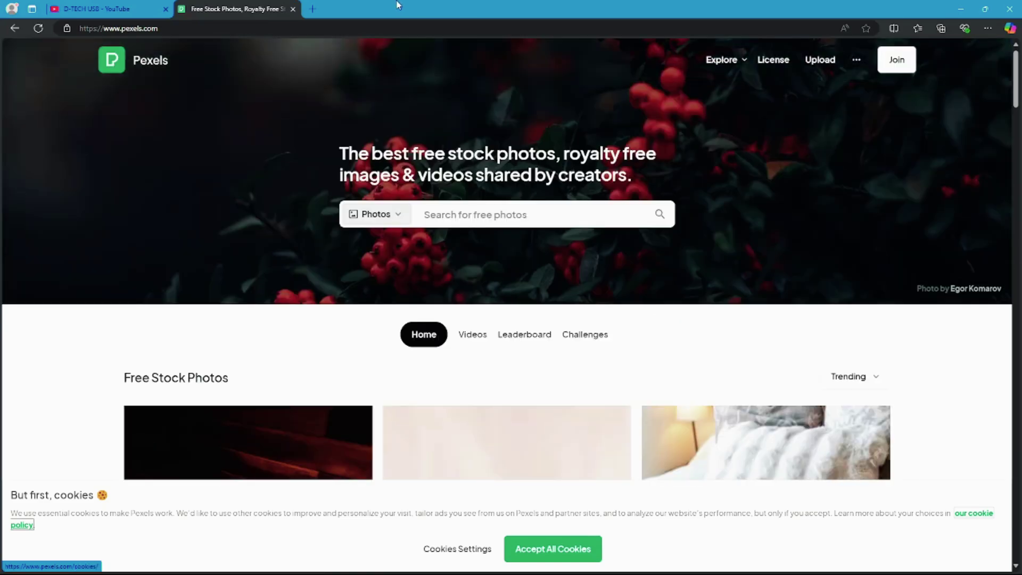
- Search the web for "audionautix" in a new tab, open the AudionautiX site and close the search results tab
click(312, 9)
text(audionautix)
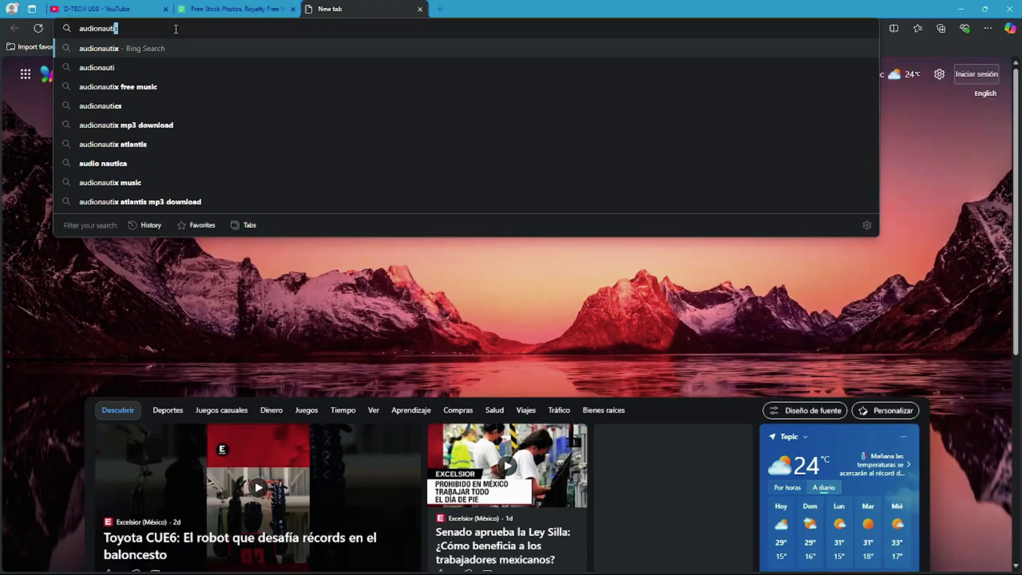
click(87, 53)
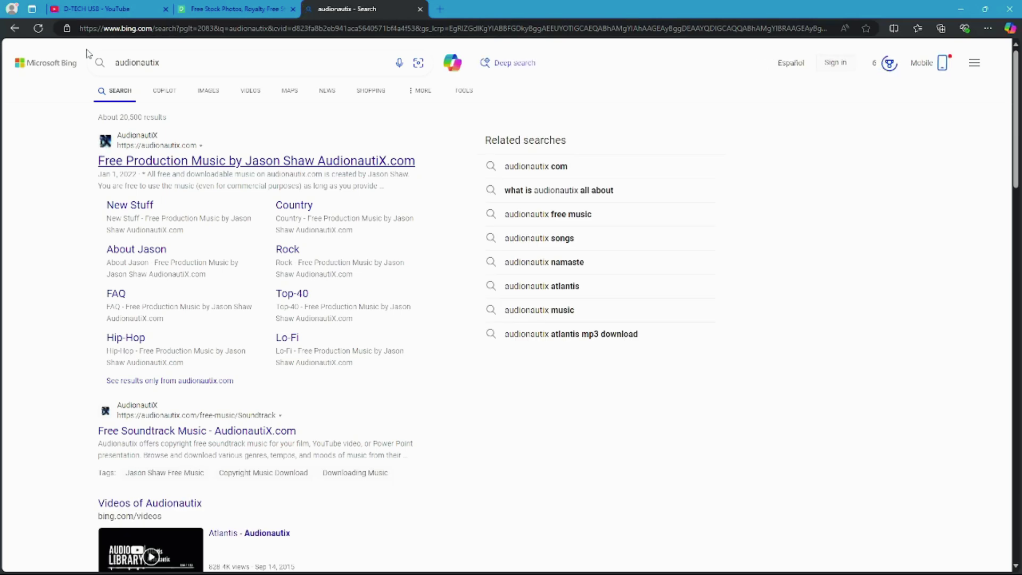
click(174, 161)
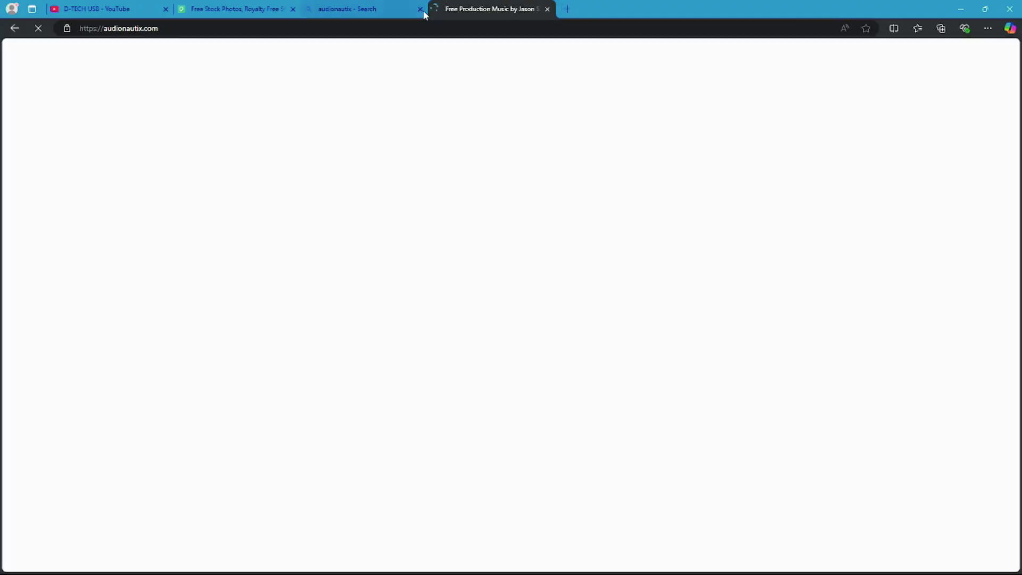
click(420, 11)
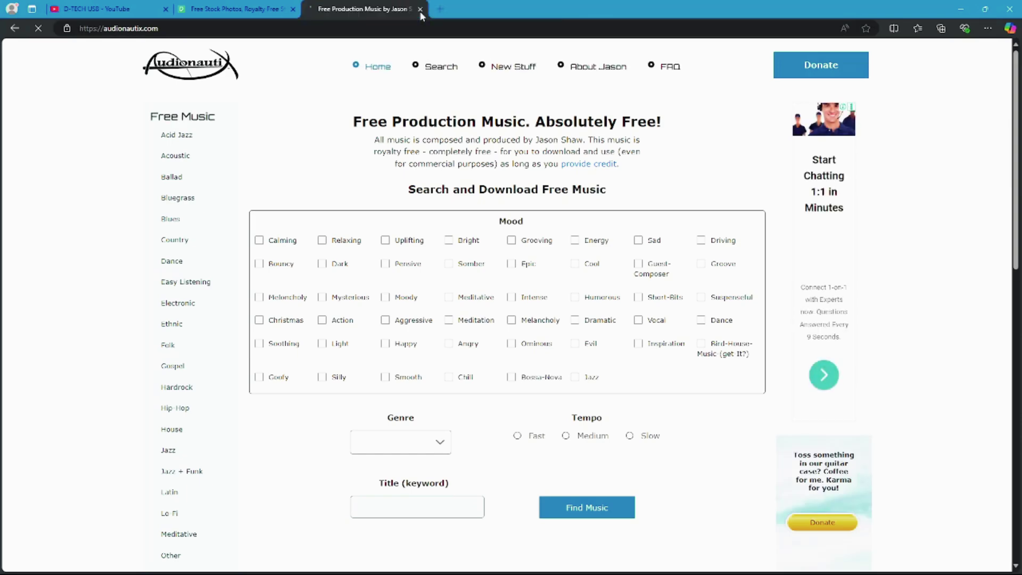
- Look through the AudionautiX home page with its free music search options
scroll(504, 169, down, 5)
scroll(504, 170, down, 6)
scroll(503, 167, up, 11)
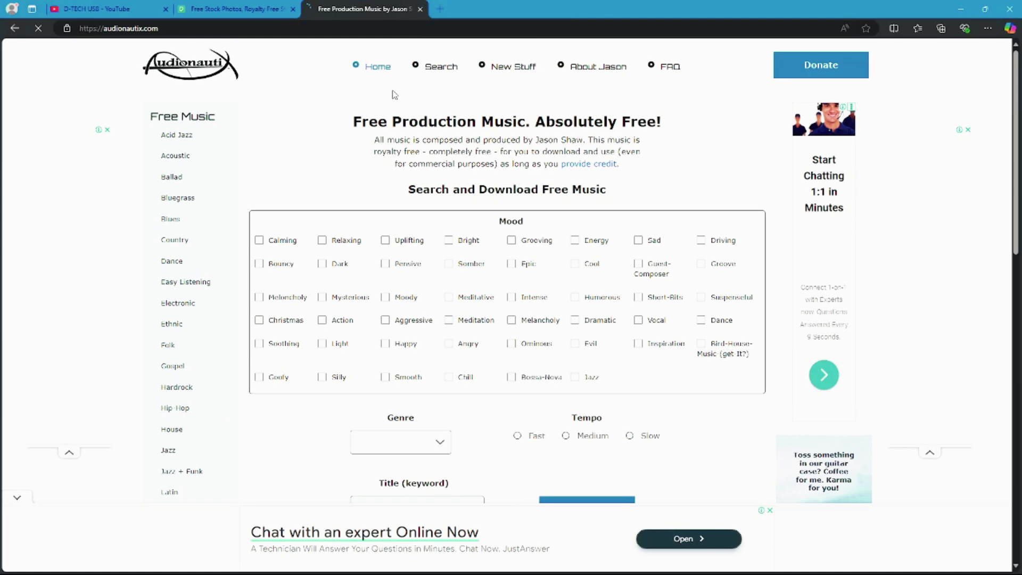
- Minimize Edge, examine the processes and the CPU and memory performance in Task Manager, and close it
click(961, 9)
right_click(711, 559)
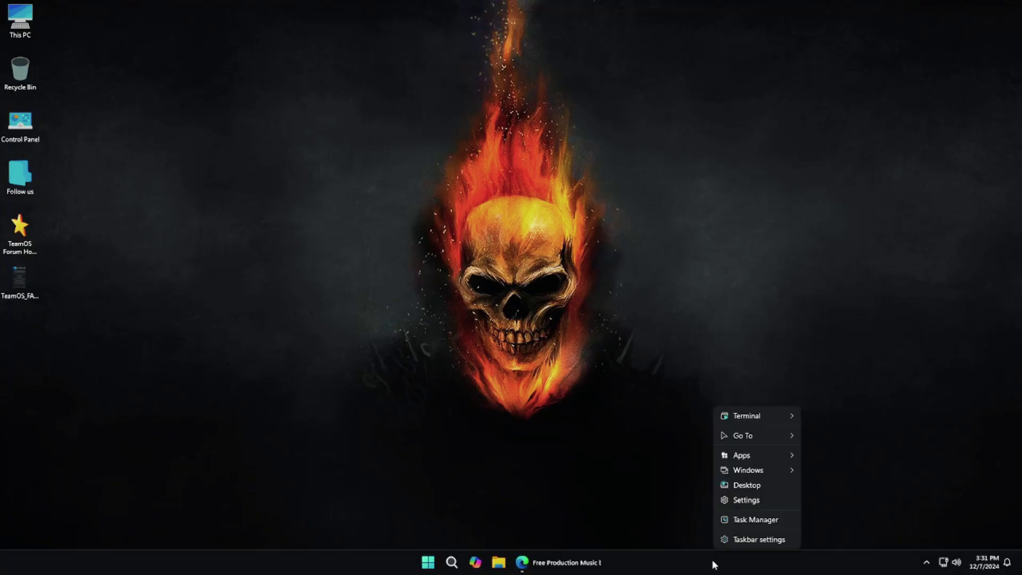
click(749, 523)
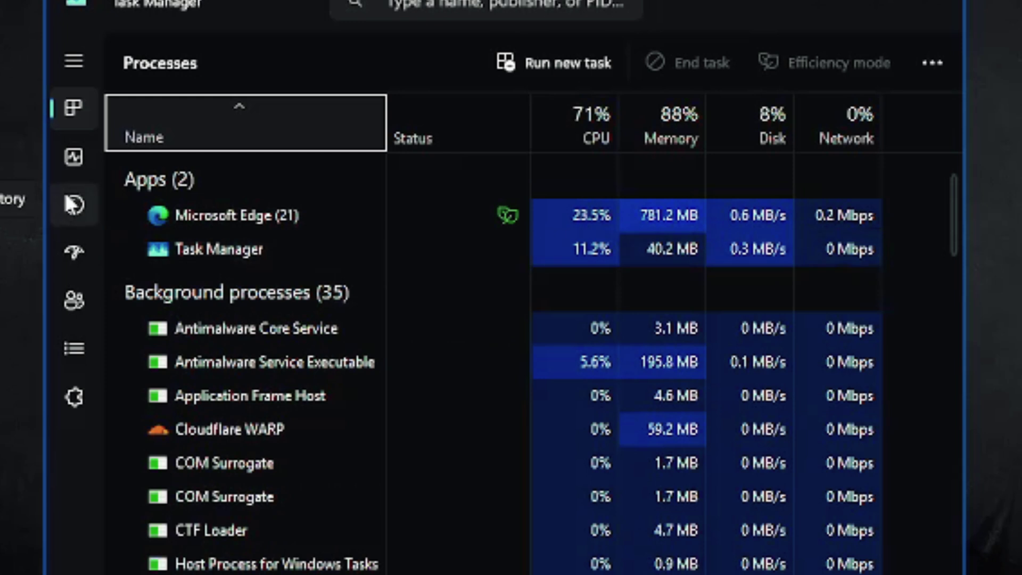
click(81, 162)
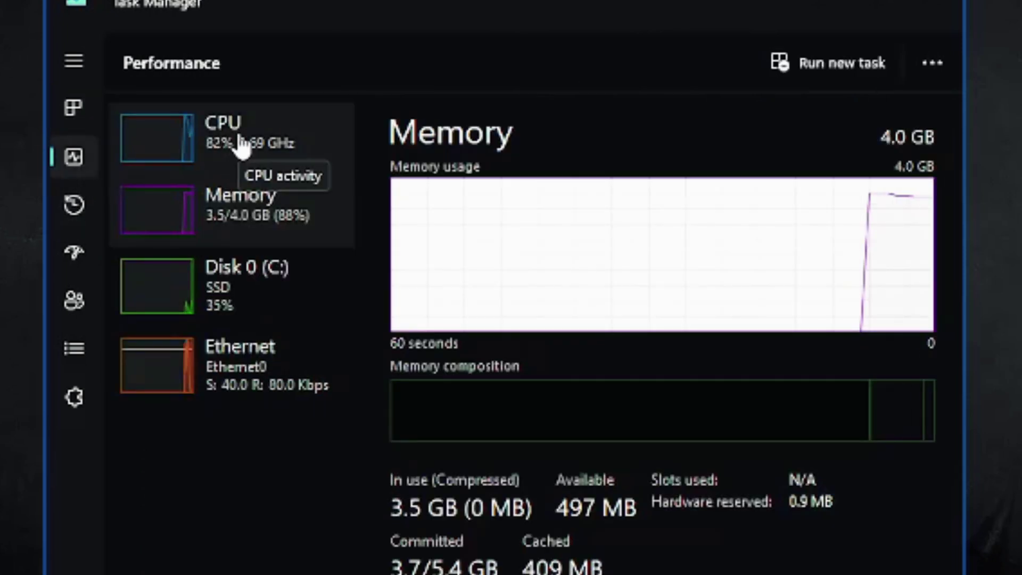
click(240, 144)
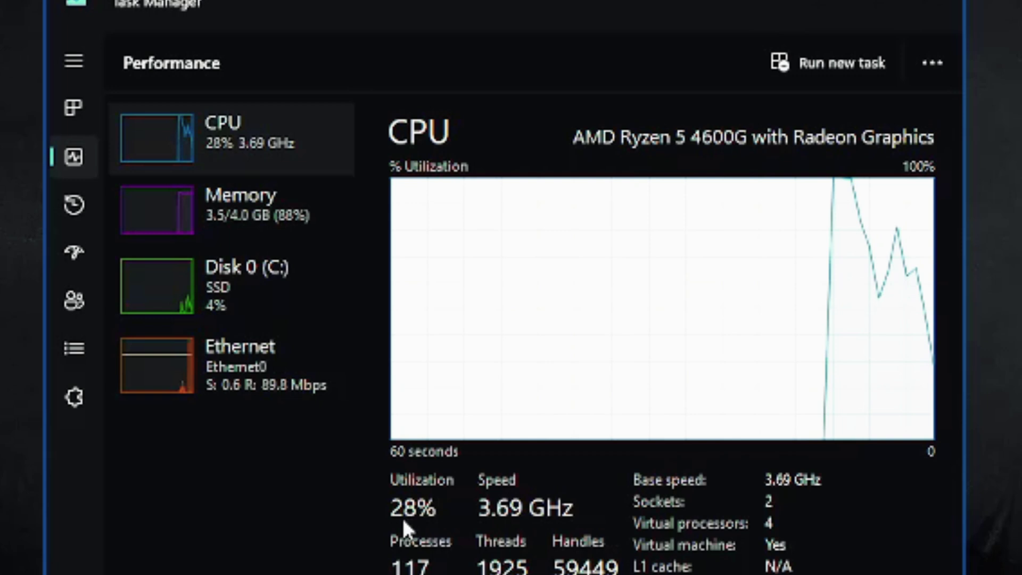
click(246, 232)
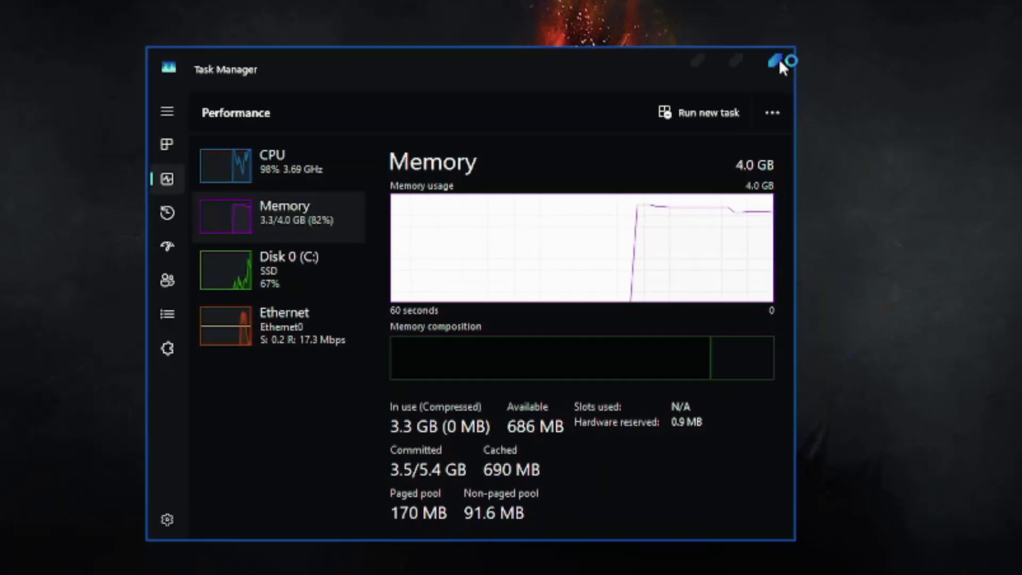
click(797, 50)
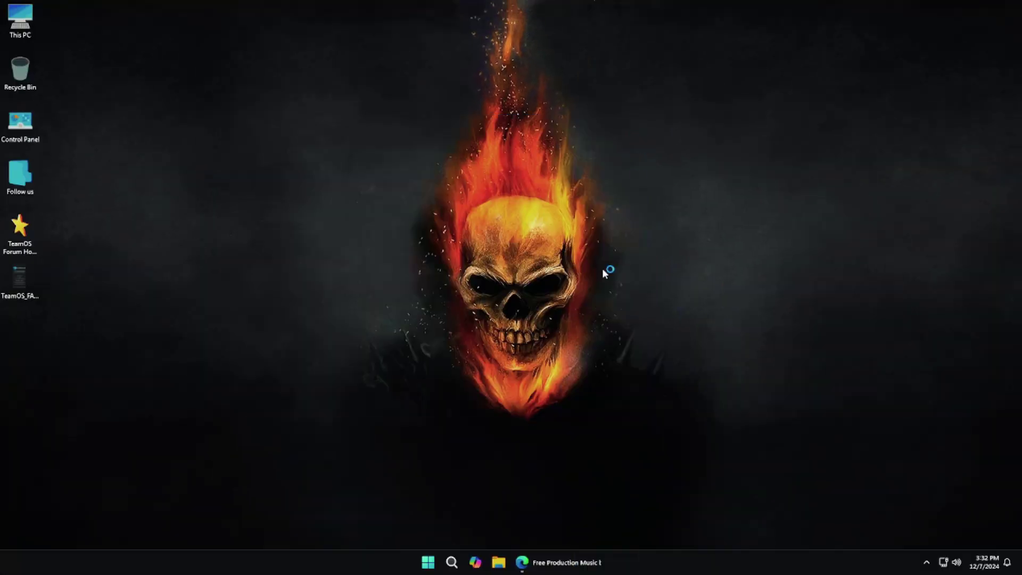
- Apply the Windows (dark) theme from the classic Personalization theme settings and close the window
right_click(499, 154)
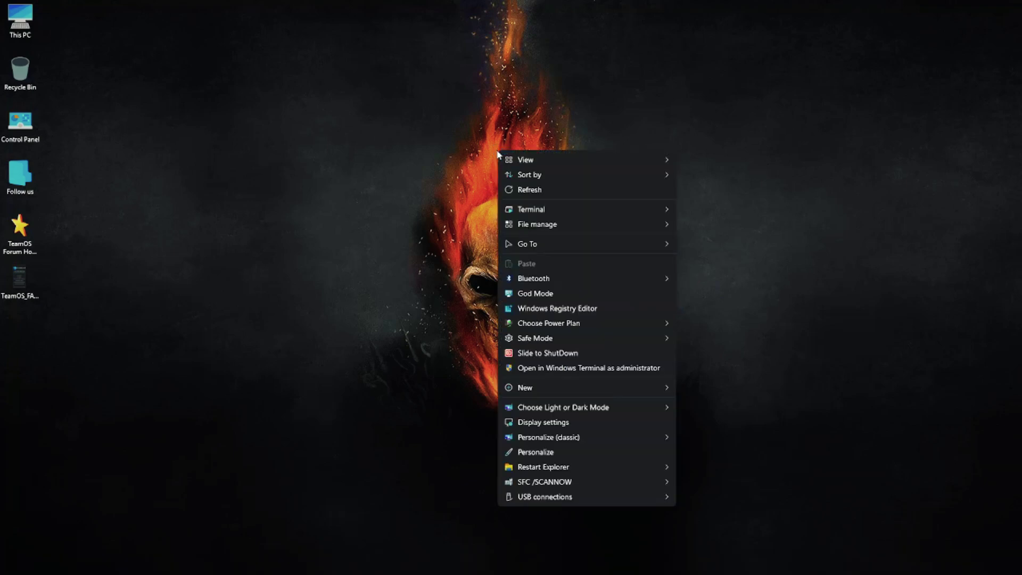
mouse_move(557, 443)
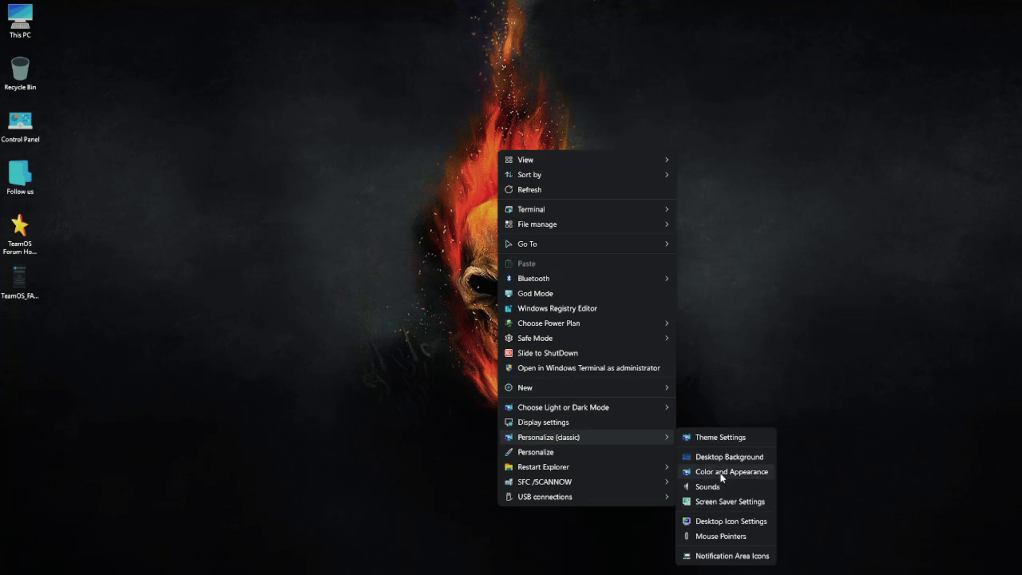
click(719, 441)
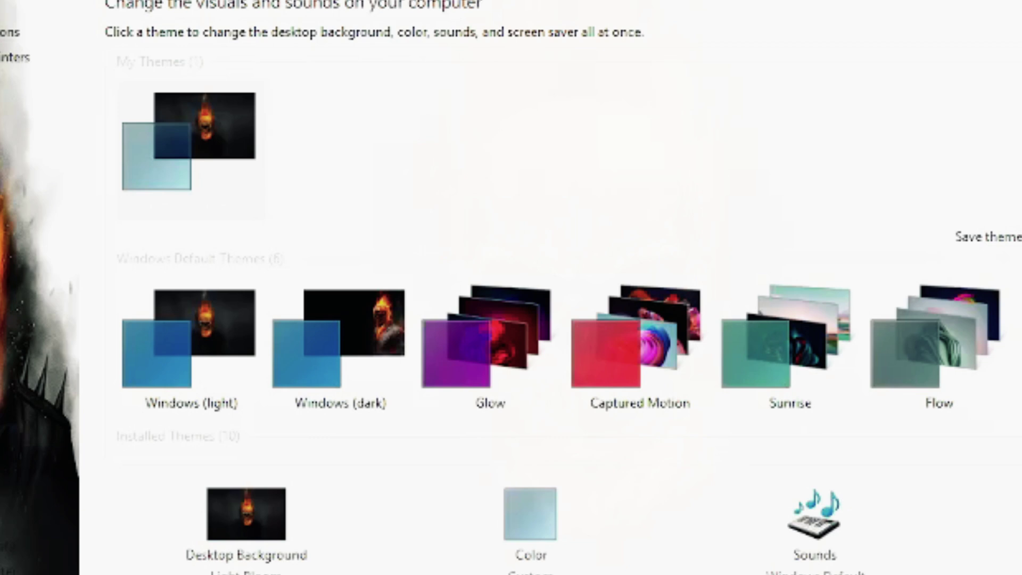
scroll(314, 344, down, 1)
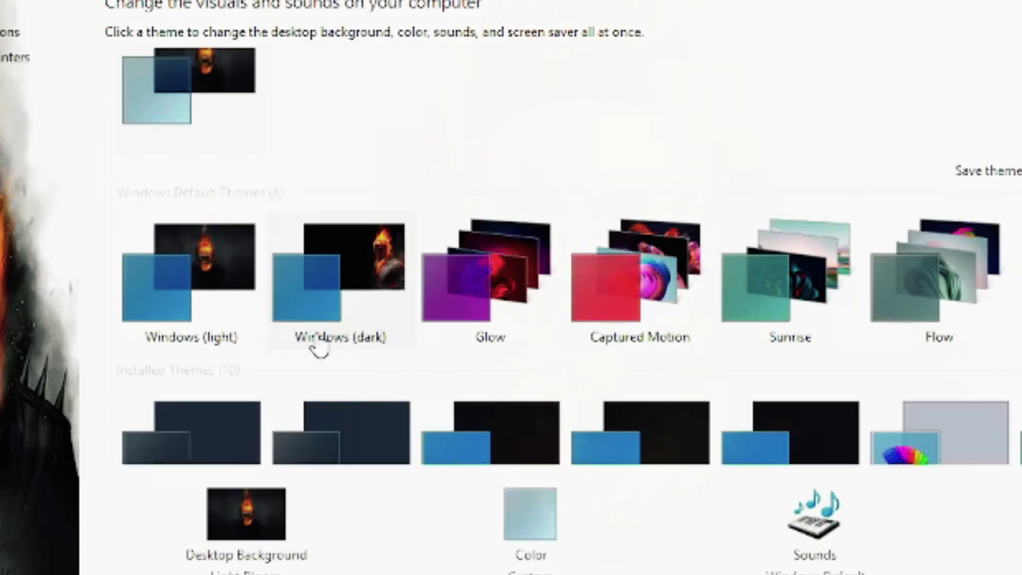
scroll(318, 348, down, 3)
scroll(319, 345, up, 4)
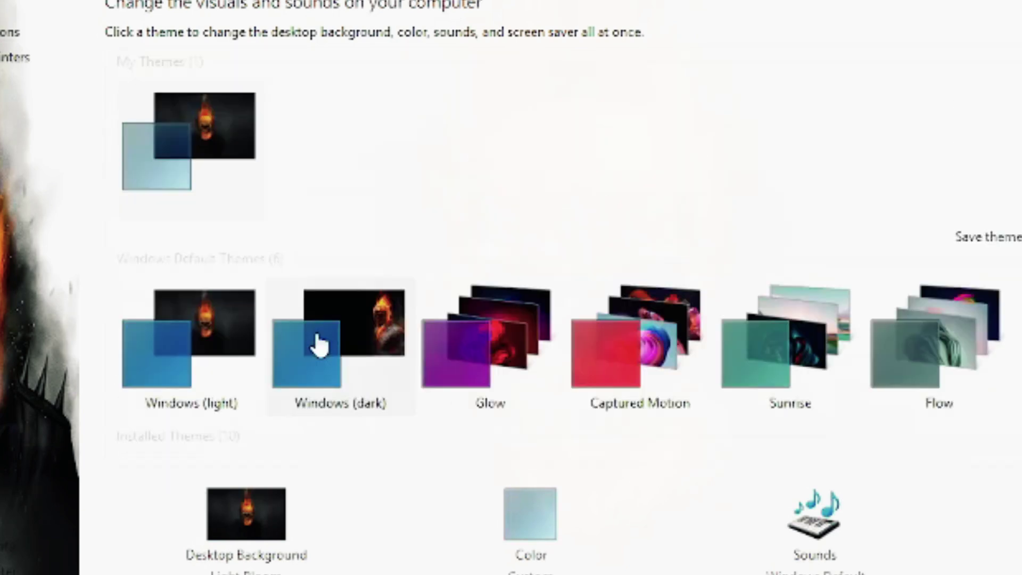
click(333, 347)
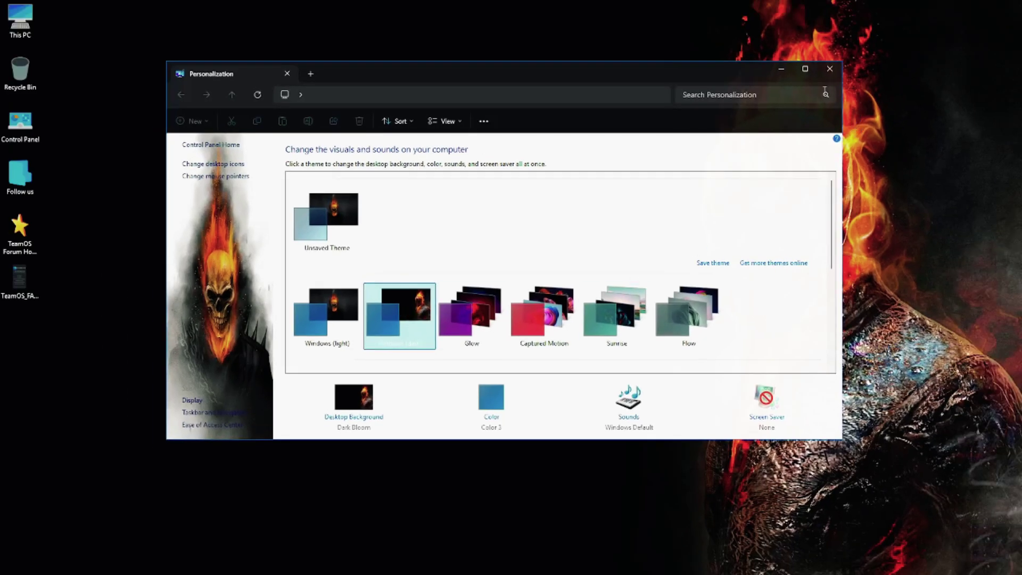
click(830, 70)
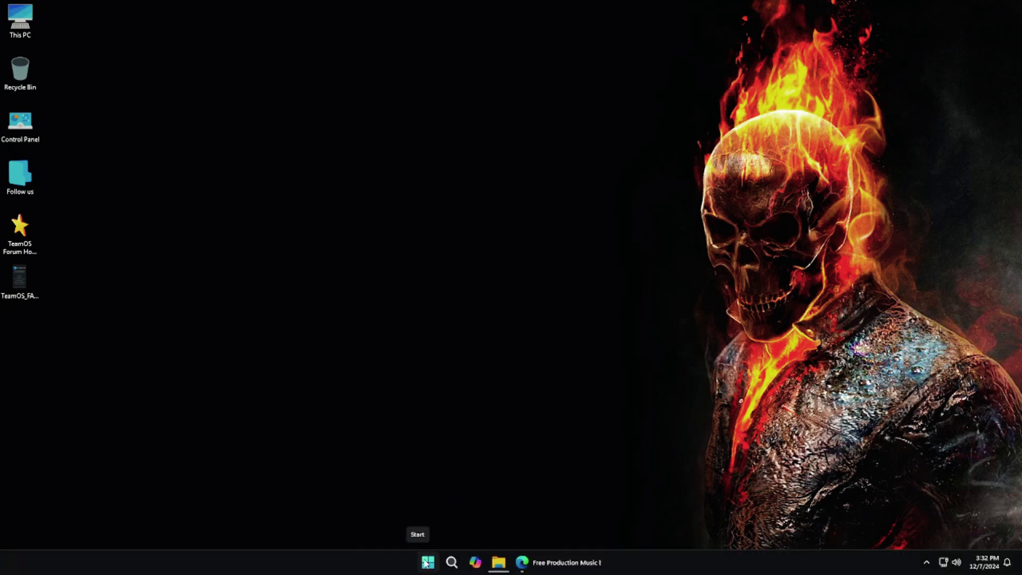
- Launch Seelen UI, closing its settings window, and check the Start menu from the new dock
click(427, 563)
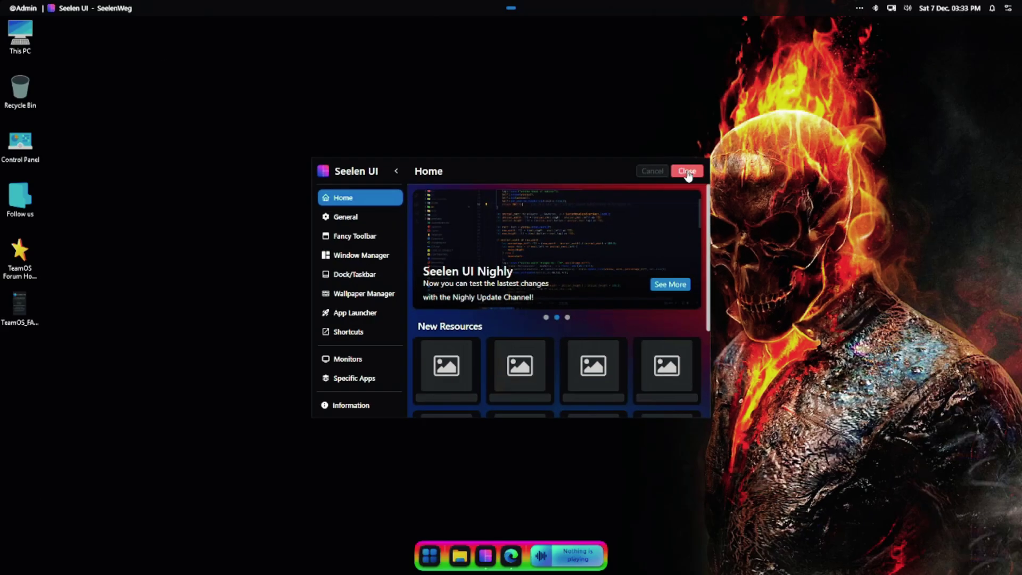
click(873, 56)
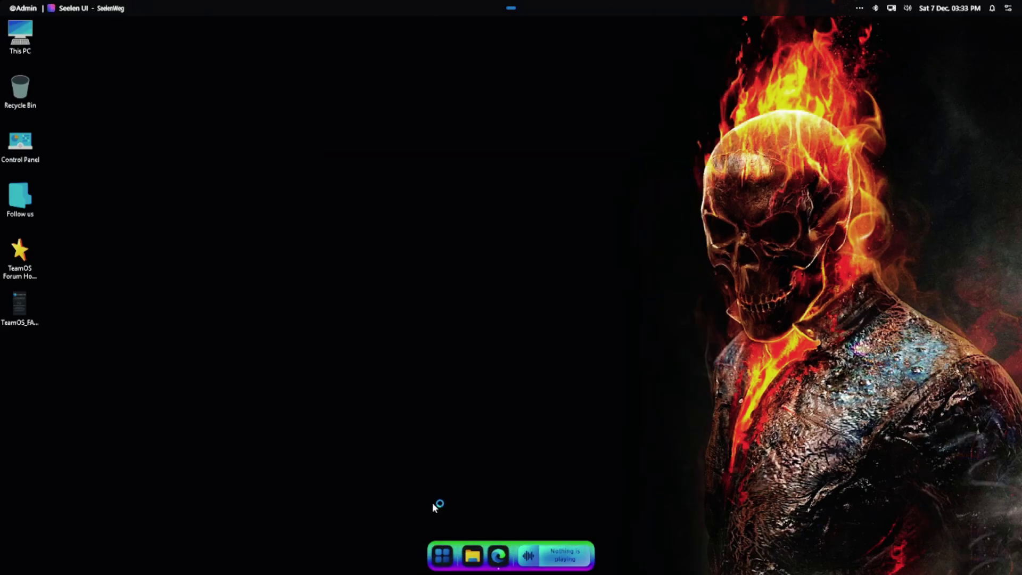
click(441, 556)
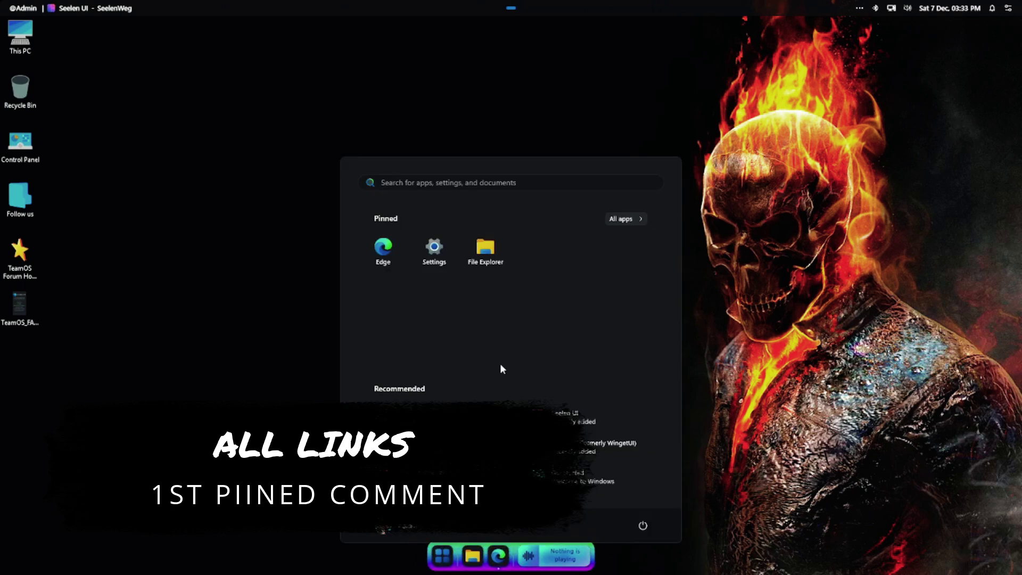
click(443, 563)
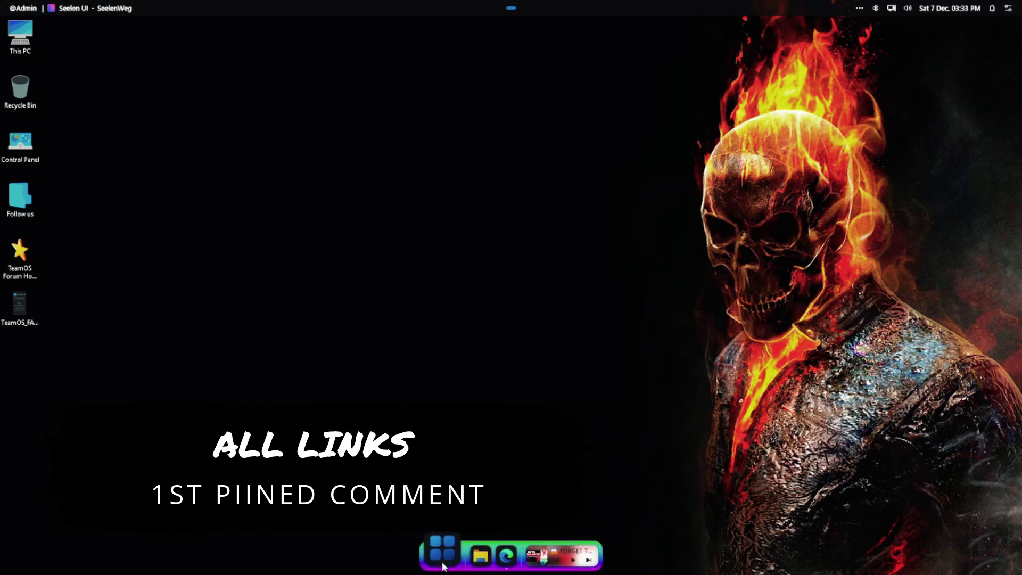